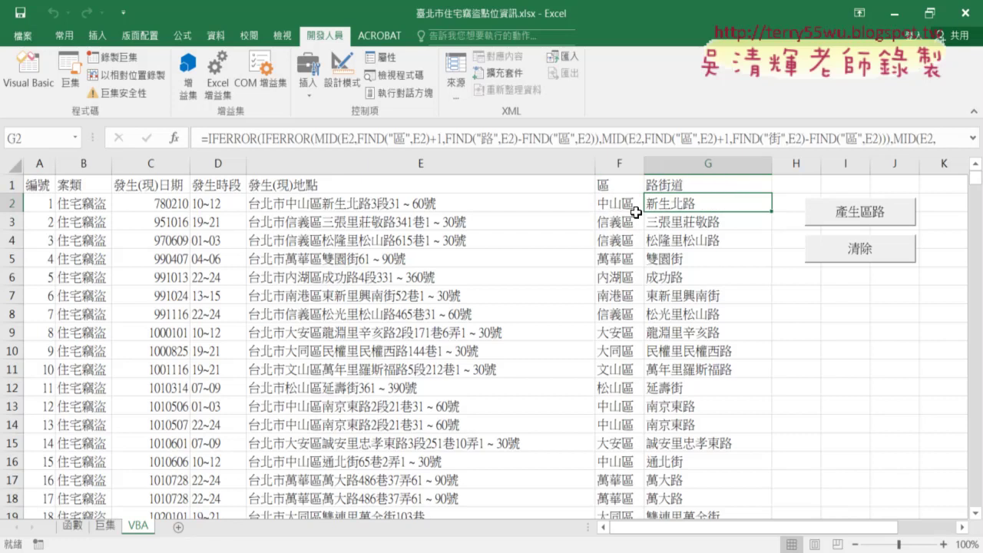
- Clear columns F:G with the 清除 button, select G2, and open the Visual Basic editor
{"action": "left_click", "coordinate": [867, 262]}
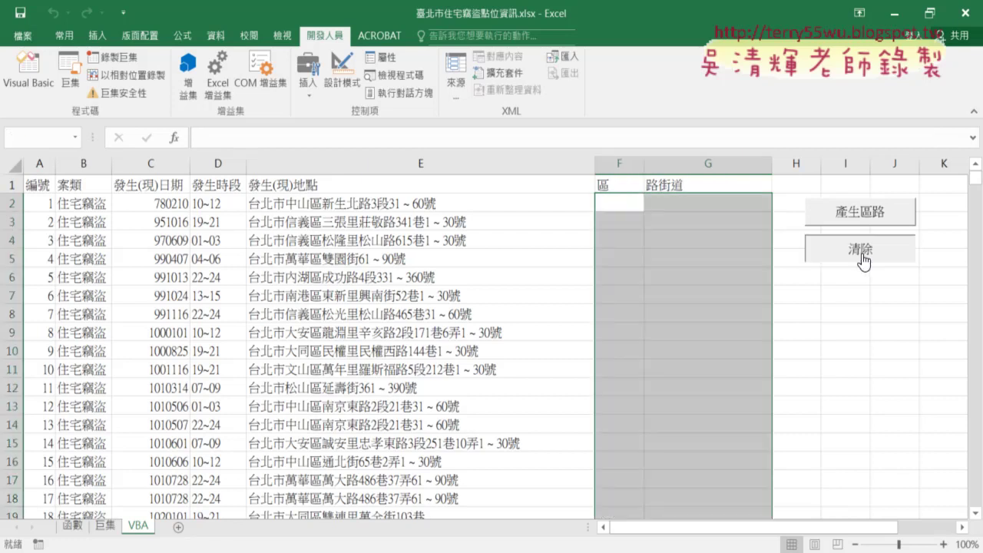
{"action": "left_click", "coordinate": [619, 204]}
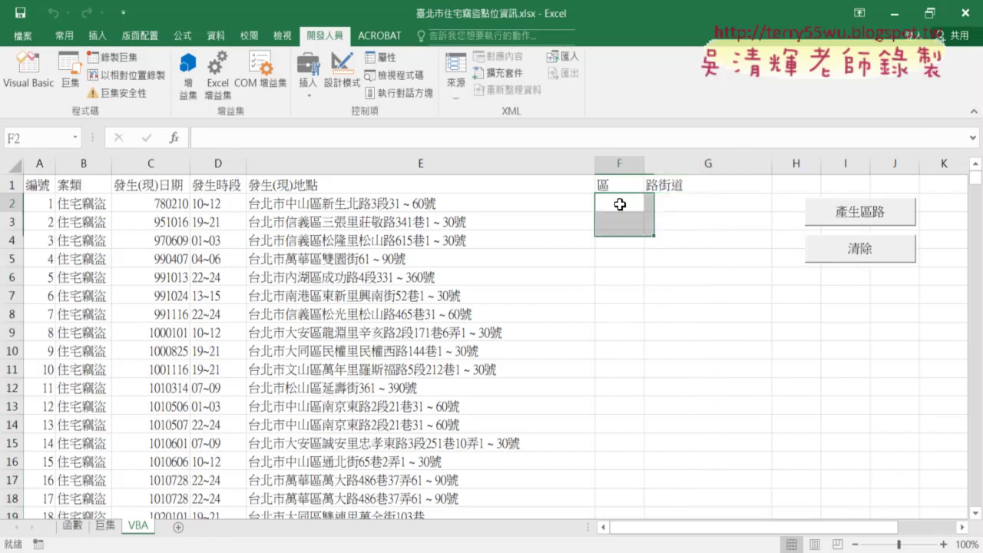
{"action": "left_click", "coordinate": [661, 207]}
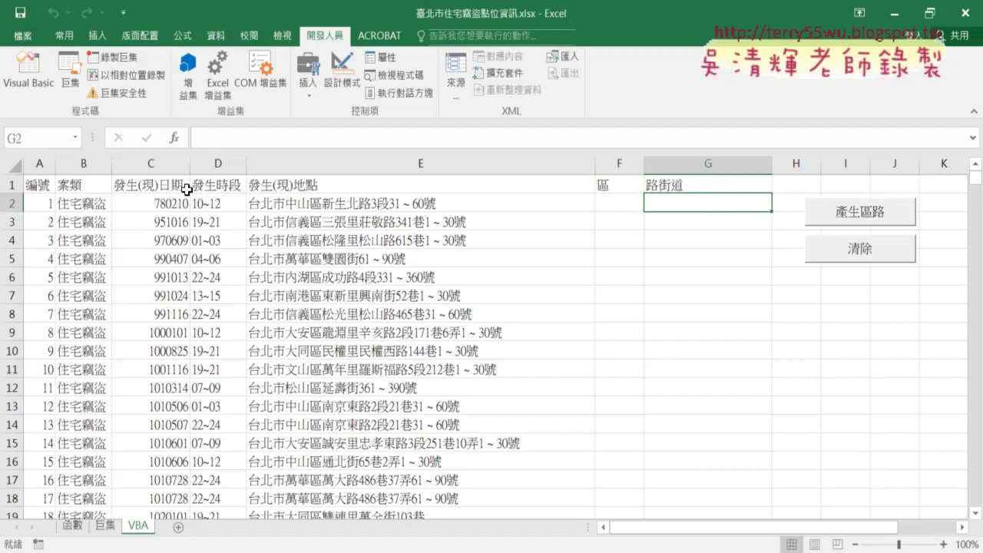
{"action": "left_click", "coordinate": [38, 91]}
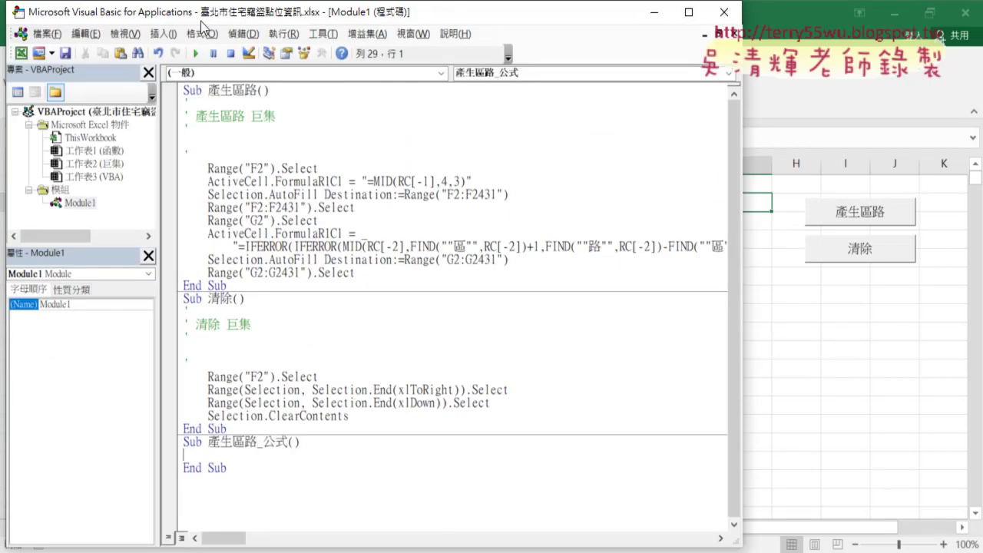
- Delete the empty Sub 產生區路_公式 from Module1, keeping only the 產生區路 and 清除 macros
{"action": "mouse_move", "coordinate": [199, 20]}
{"action": "left_mouse_down"}
{"action": "mouse_move", "coordinate": [341, 38]}
{"action": "mouse_move", "coordinate": [332, 31]}
{"action": "left_mouse_up"}
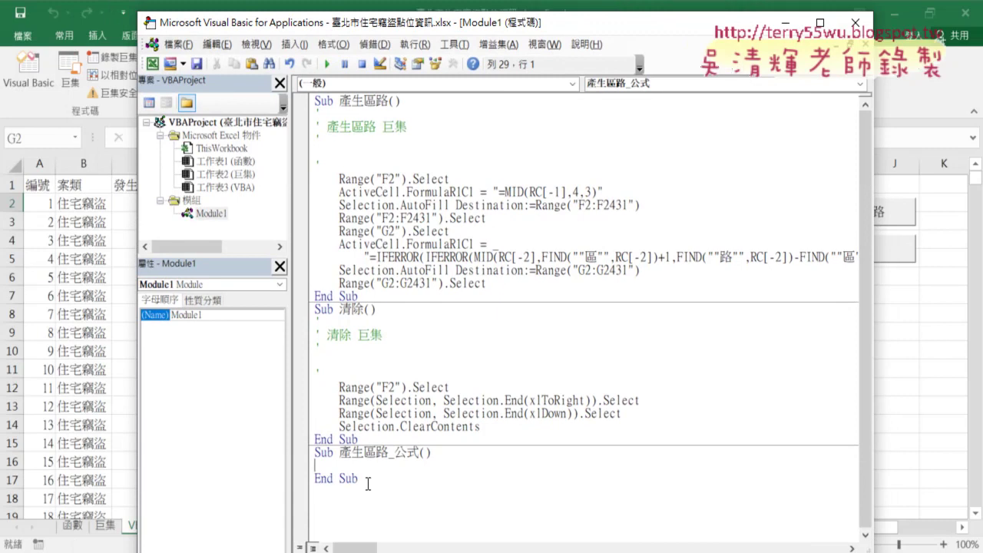
{"action": "left_click_drag", "start_coordinate": [357, 480], "coordinate": [313, 455]}
{"action": "key", "text": "Delete"}
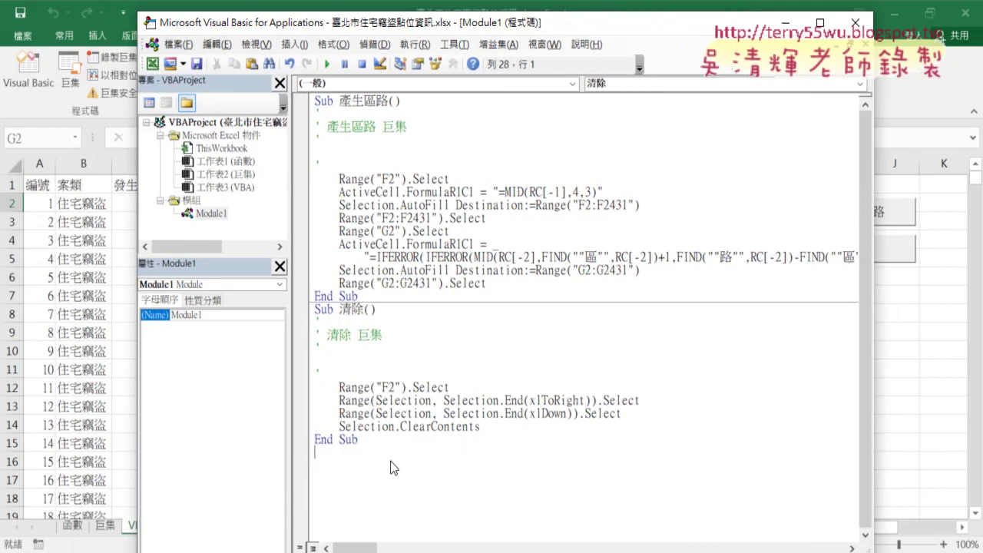
{"action": "left_click_drag", "start_coordinate": [340, 100], "coordinate": [389, 101]}
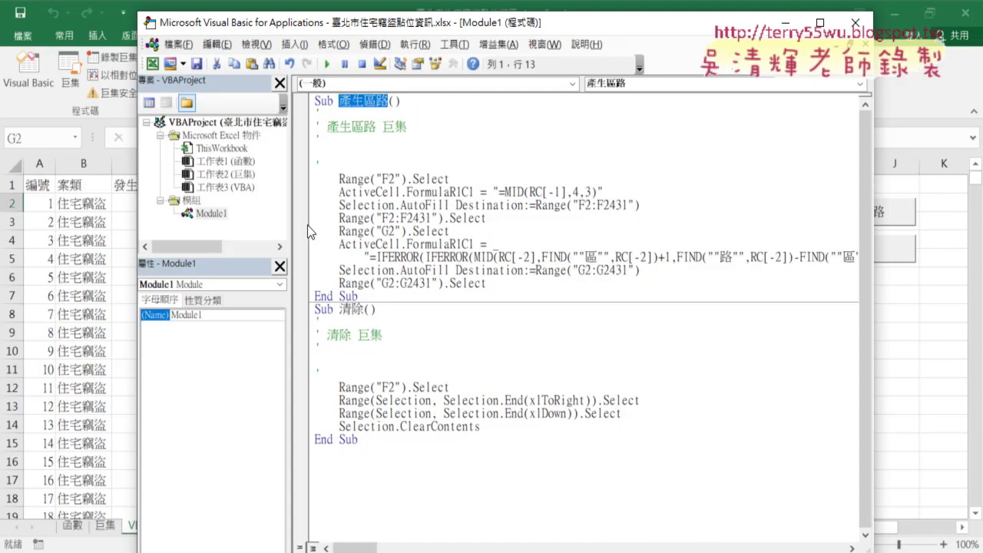
{"action": "right_click", "coordinate": [190, 201]}
{"action": "mouse_move", "coordinate": [231, 261]}
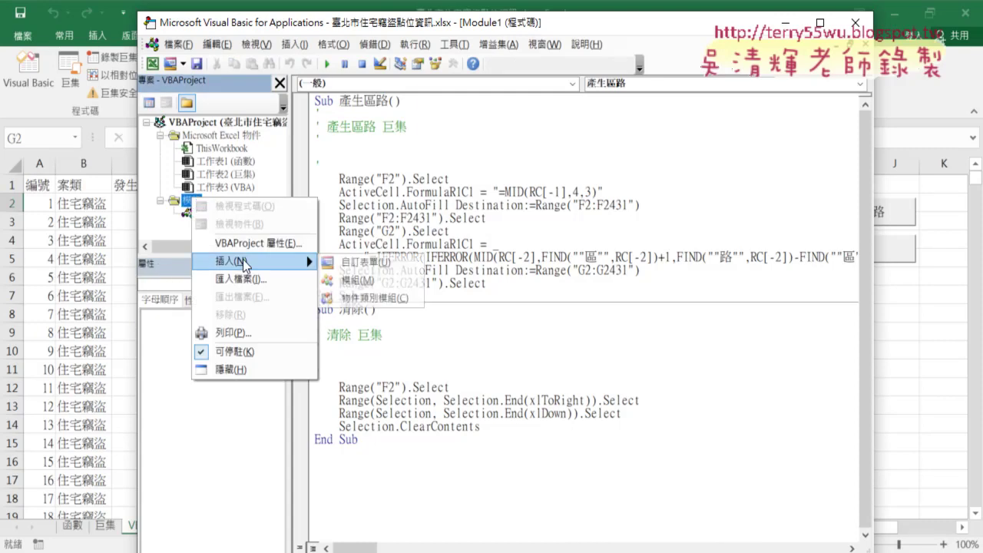
- Insert a new Module2 and open its empty code window
{"action": "left_click", "coordinate": [346, 280]}
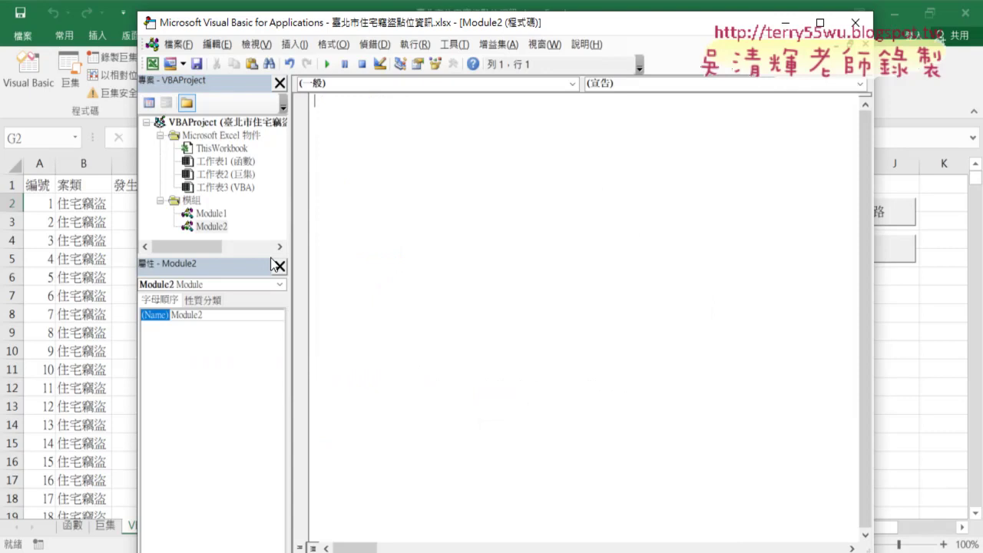
{"action": "double_click", "coordinate": [211, 212]}
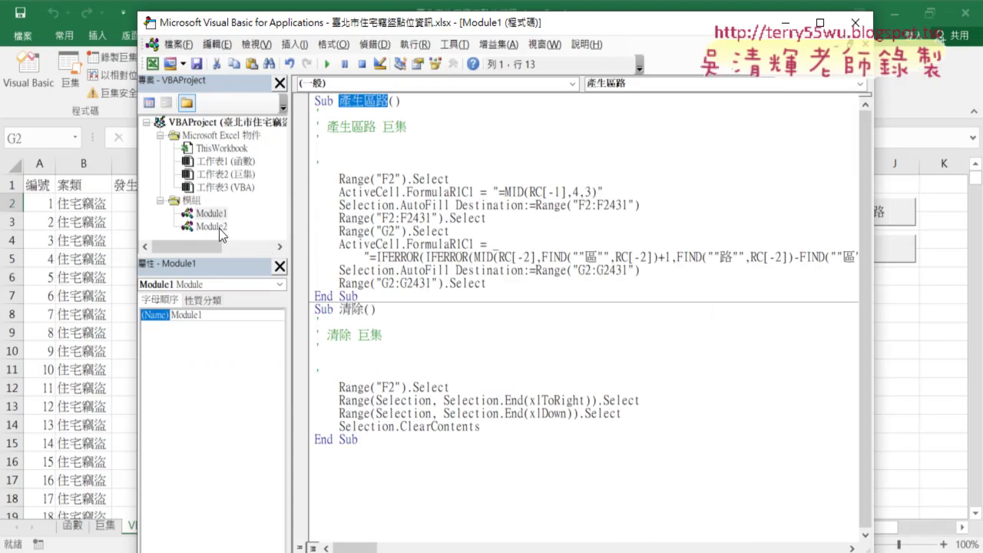
{"action": "double_click", "coordinate": [215, 226]}
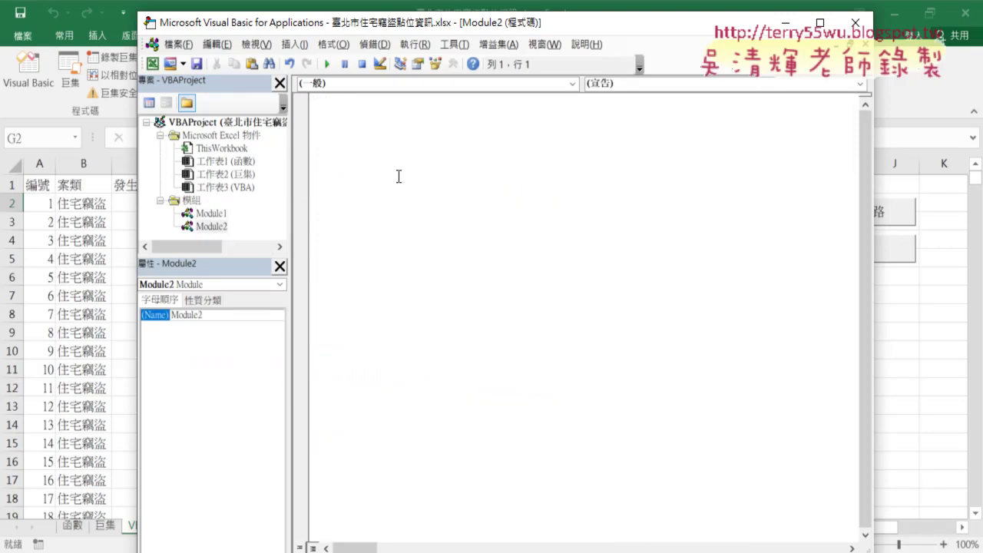
{"action": "type", "text": "產生區路"}
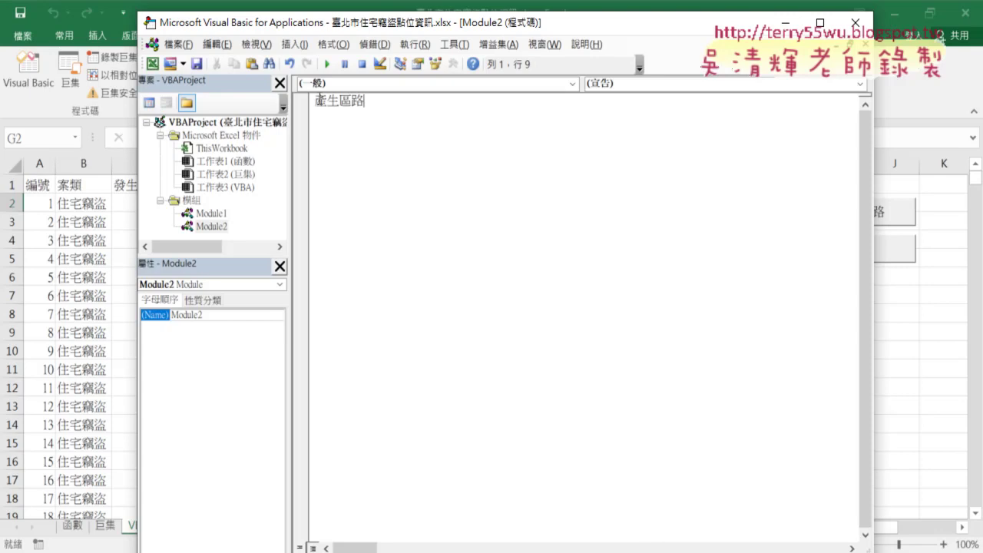
{"action": "left_click", "coordinate": [319, 99]}
{"action": "type", "text": "ㄙㄩ"}
{"action": "key", "text": "BackSpace"}
{"action": "key", "text": "BackSpace"}
{"action": "left_click_drag", "start_coordinate": [409, 103], "coordinate": [284, 104]}
{"action": "key", "text": "ctrl+c"}
{"action": "key", "text": "Delete"}
- Add a new procedure through Insert > Procedure, naming it 產生區路_公式
{"action": "left_click", "coordinate": [294, 43]}
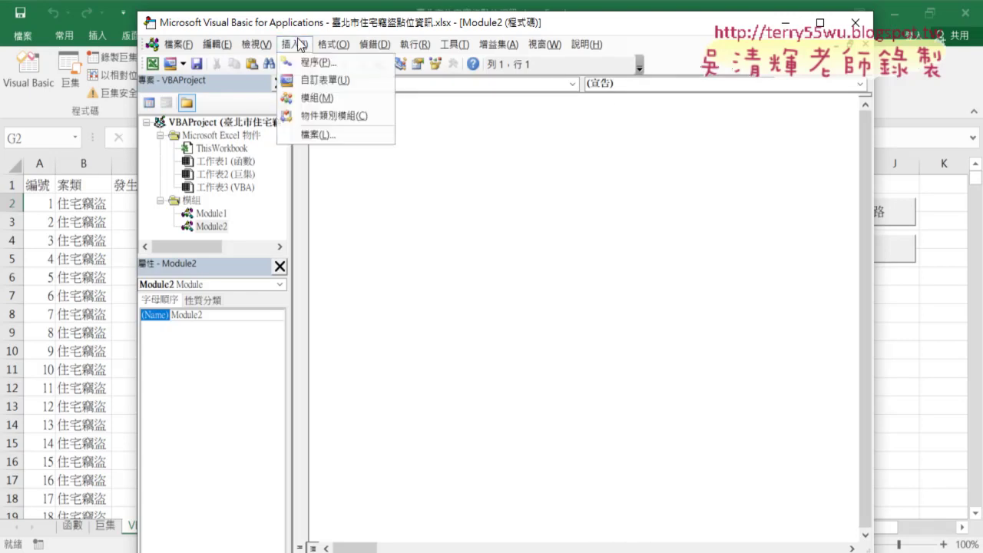
{"action": "left_click", "coordinate": [328, 60]}
{"action": "key", "text": "ctrl+v"}
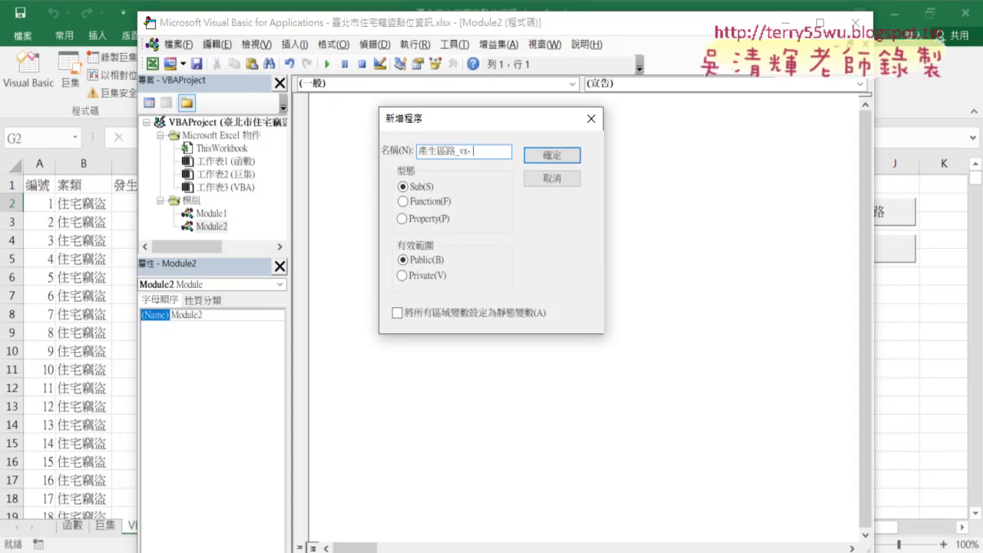
{"action": "type", "text": "ㄍㄨ"}
{"action": "type", "text": "ㄥ"}
{"action": "key", "text": "space"}
- Confirm the Sub 產生區路_公式 and remove the blank line above it
{"action": "double_click", "coordinate": [461, 152]}
{"action": "left_click_drag", "start_coordinate": [459, 152], "coordinate": [503, 151]}
{"action": "left_click", "coordinate": [546, 156]}
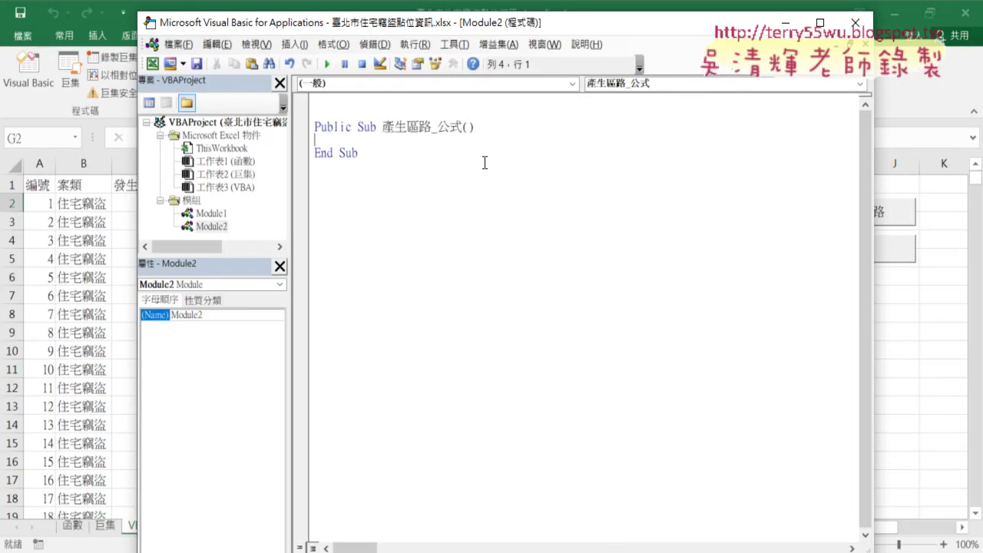
{"action": "key", "text": "Delete"}
- Write the loop header For i = 2 To Range("A1").End(xlDown).Row inside the Sub
{"action": "left_click", "coordinate": [375, 111]}
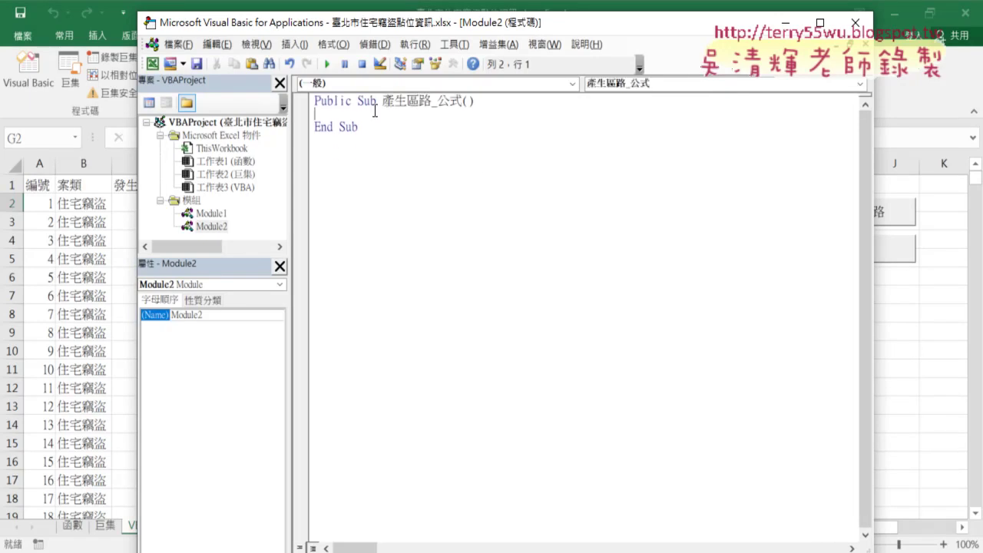
{"action": "key", "text": "Tab"}
{"action": "type", "text": "ㄈㄛ"}
{"action": "key", "text": "Escape"}
{"action": "type", "text": "for "}
{"action": "type", "text": "i=2 "}
{"action": "type", "text": "to "}
{"action": "type", "text": "ran"}
{"action": "type", "text": "ge"}
{"action": "type", "text": "(\""}
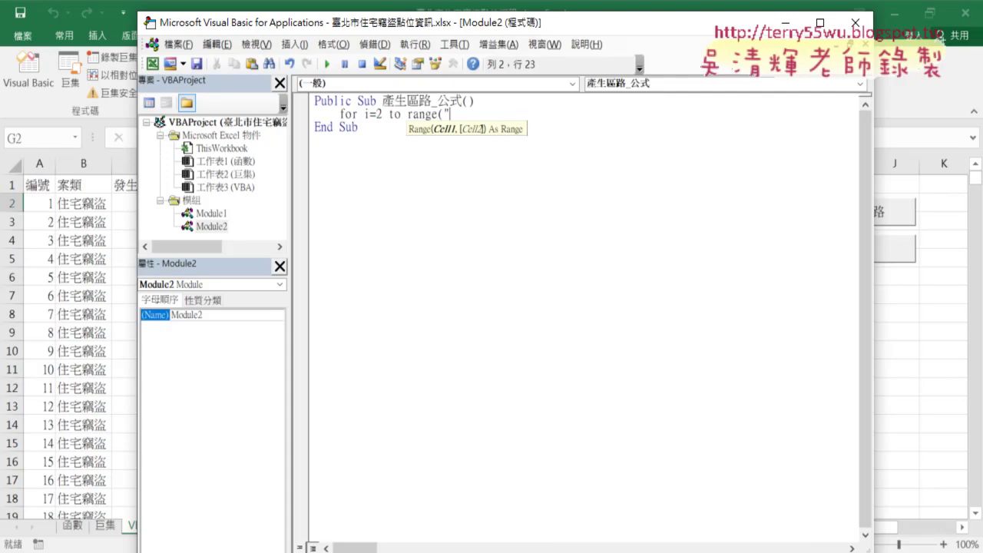
{"action": "type", "text": "A1"}
{"action": "type", "text": "\")."}
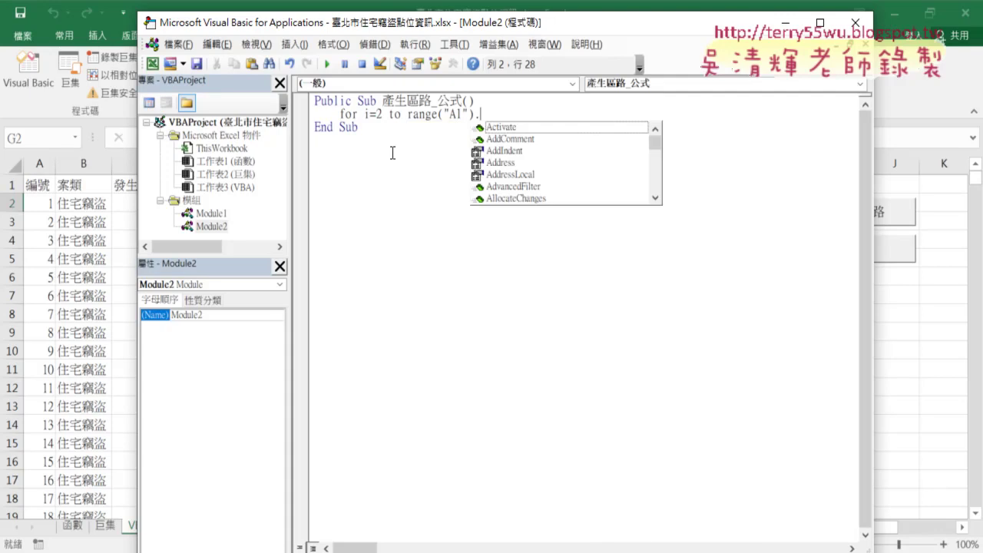
{"action": "type", "text": "e"}
{"action": "type", "text": " (xlDown"}
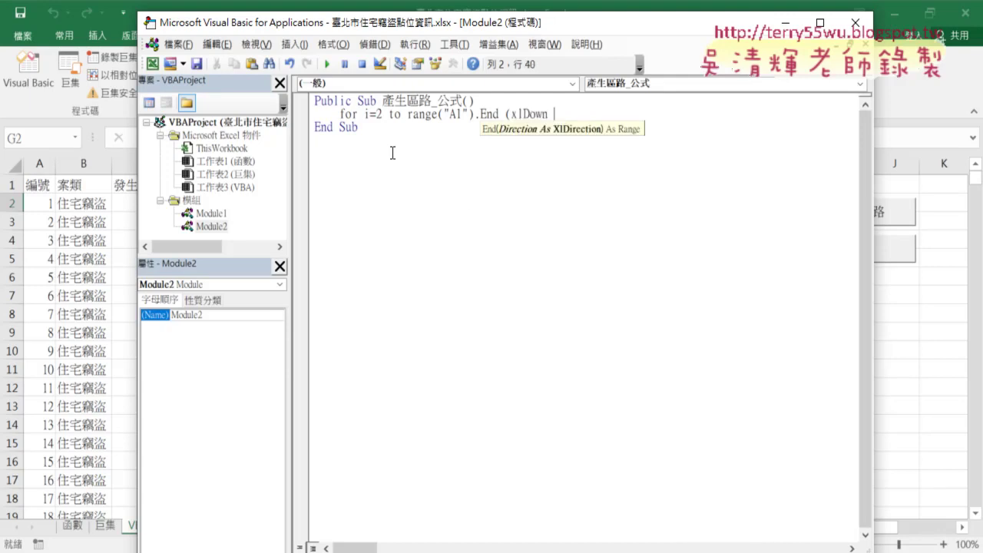
{"action": "type", "text": " )."}
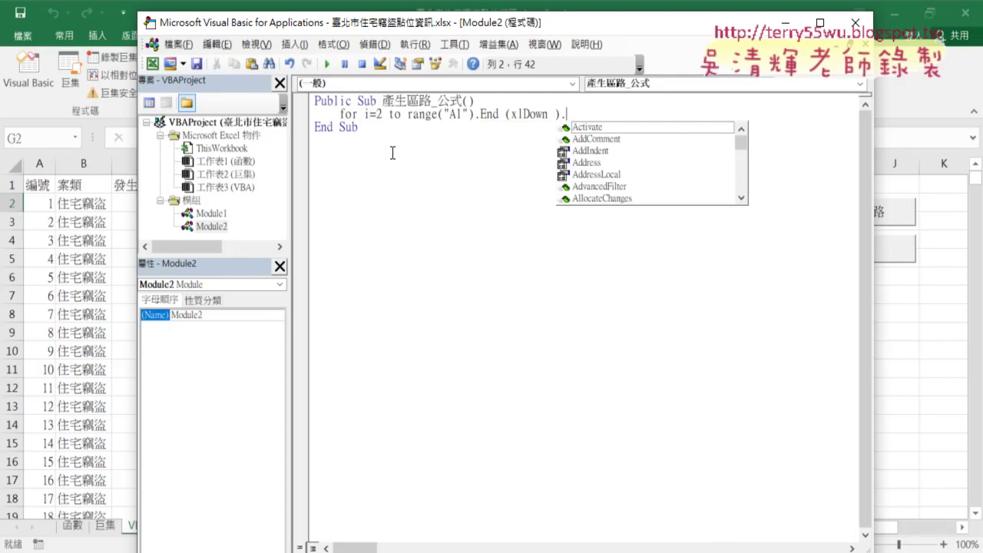
{"action": "type", "text": "row"}
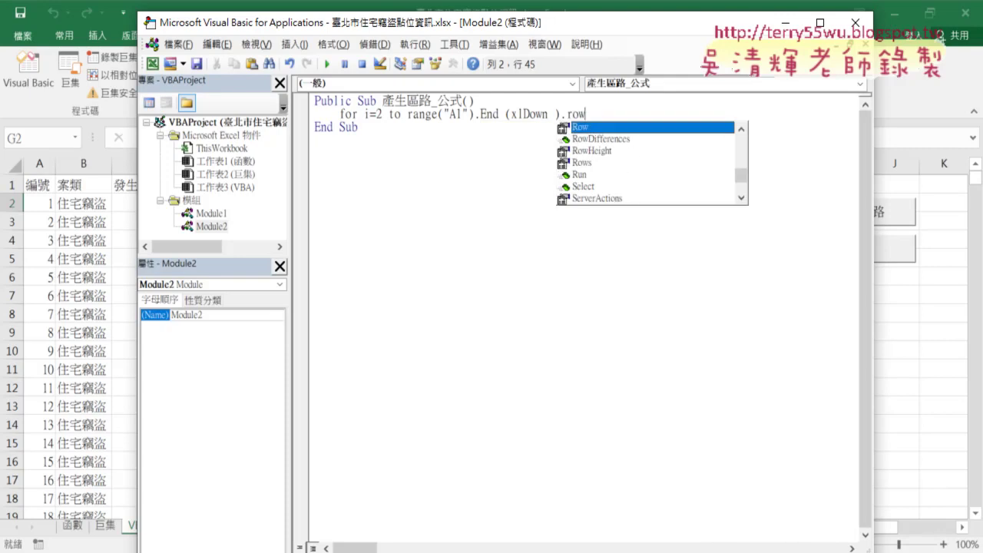
{"action": "key", "text": "Return"}
{"action": "key", "text": "Return"}
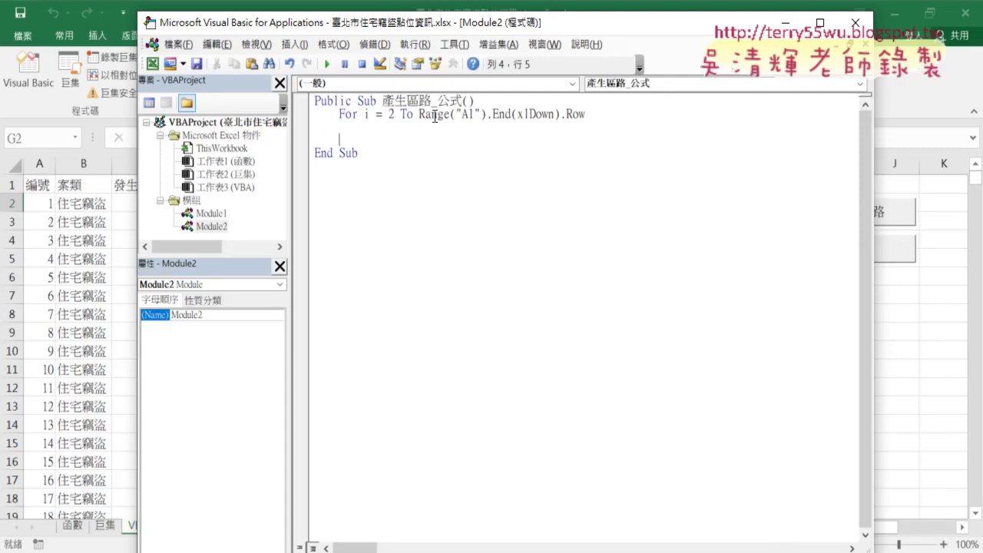
{"action": "left_click_drag", "start_coordinate": [419, 114], "coordinate": [597, 116]}
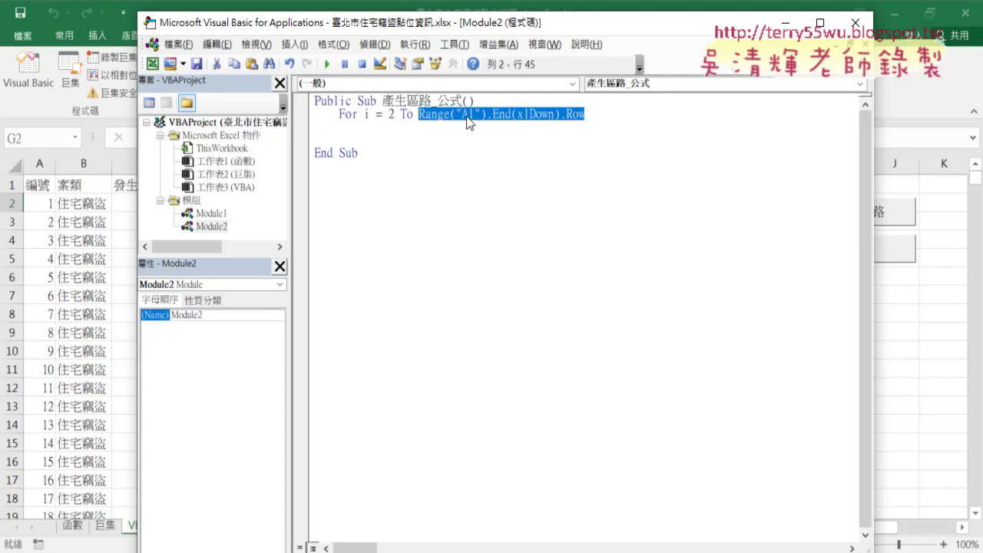
{"action": "left_click", "coordinate": [48, 187]}
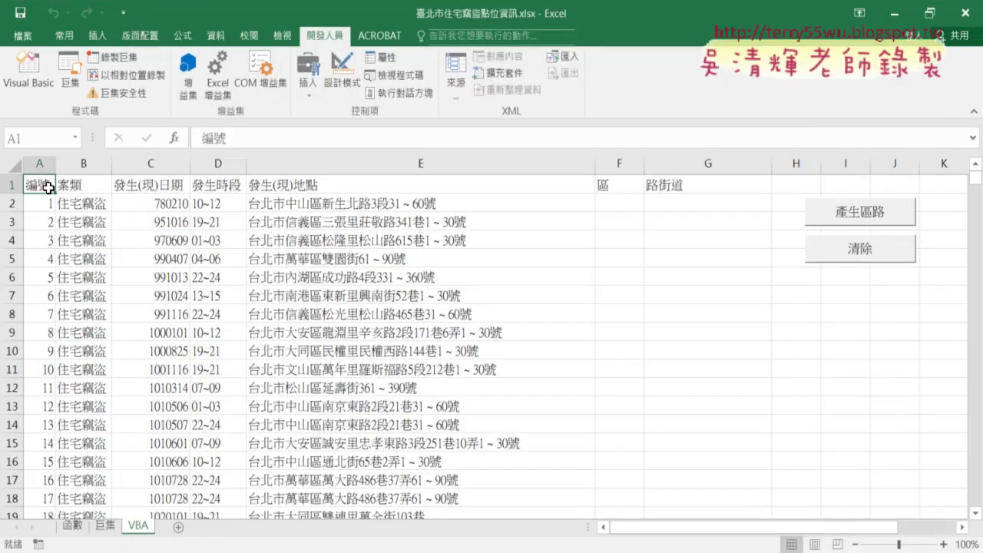
- Use Ctrl+Down from A1 to confirm column A ends at A2431, then return to the code
{"action": "key", "text": "ctrl+Down"}
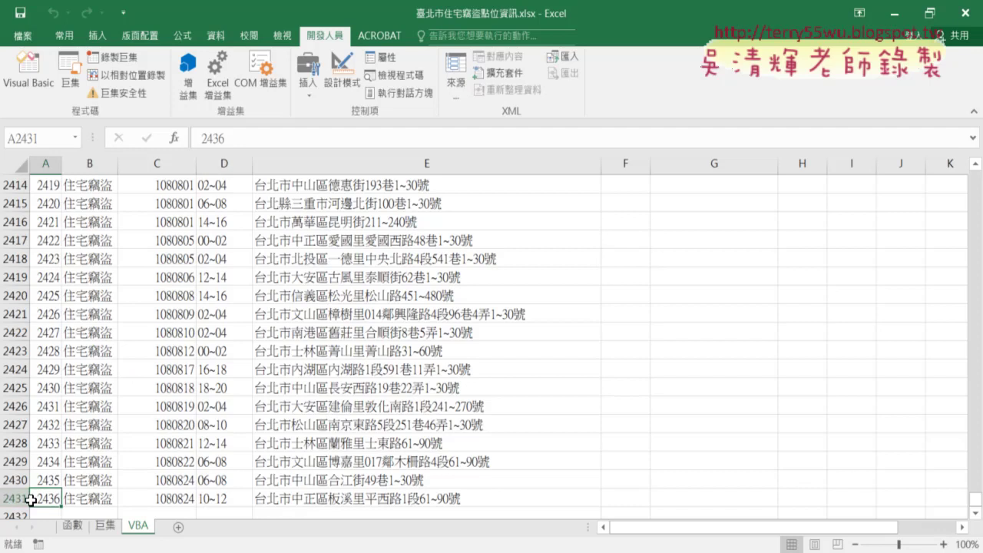
{"action": "left_click", "coordinate": [42, 76]}
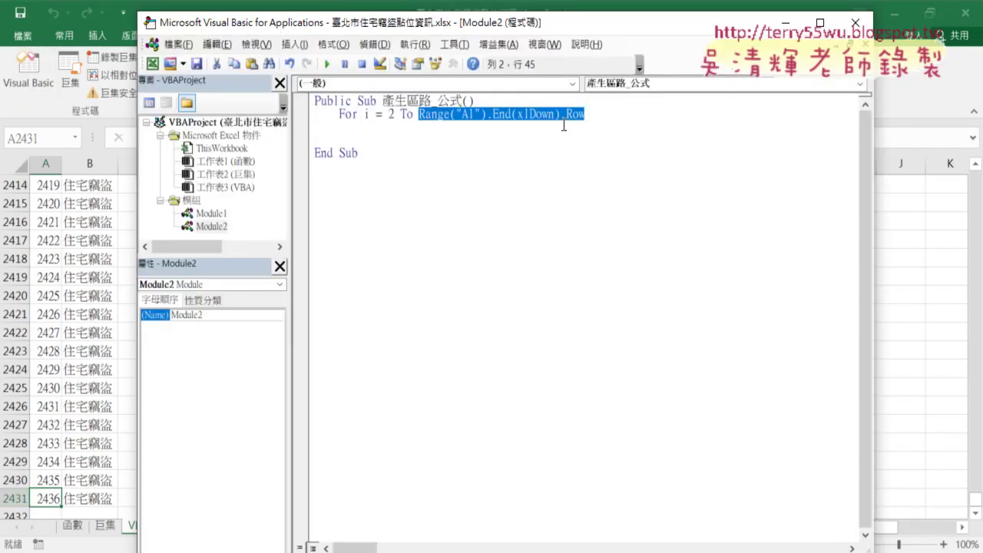
- Close the For loop with a Next line, trim blank lines, and resize the editor panes
{"action": "type", "text": "2431"}
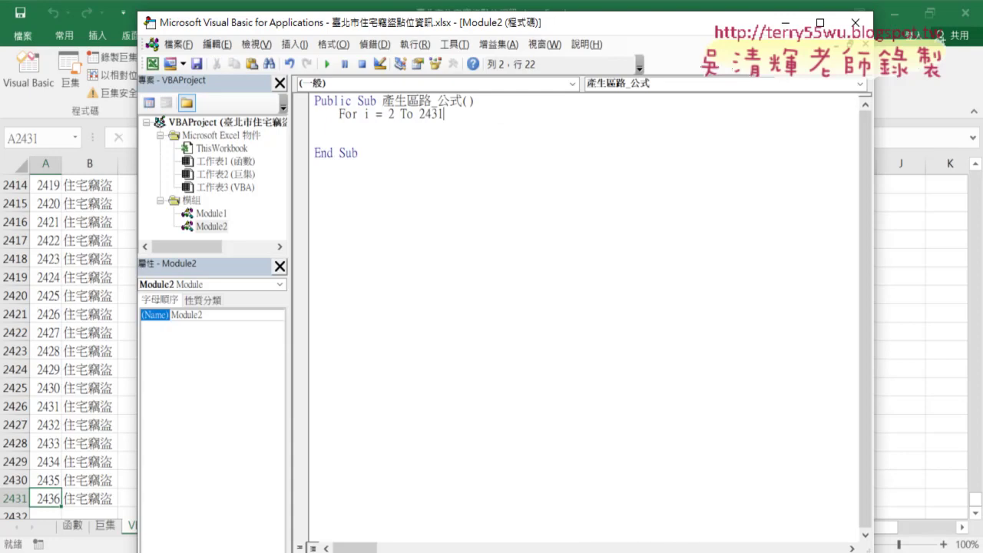
{"action": "key", "text": "ctrl+z"}
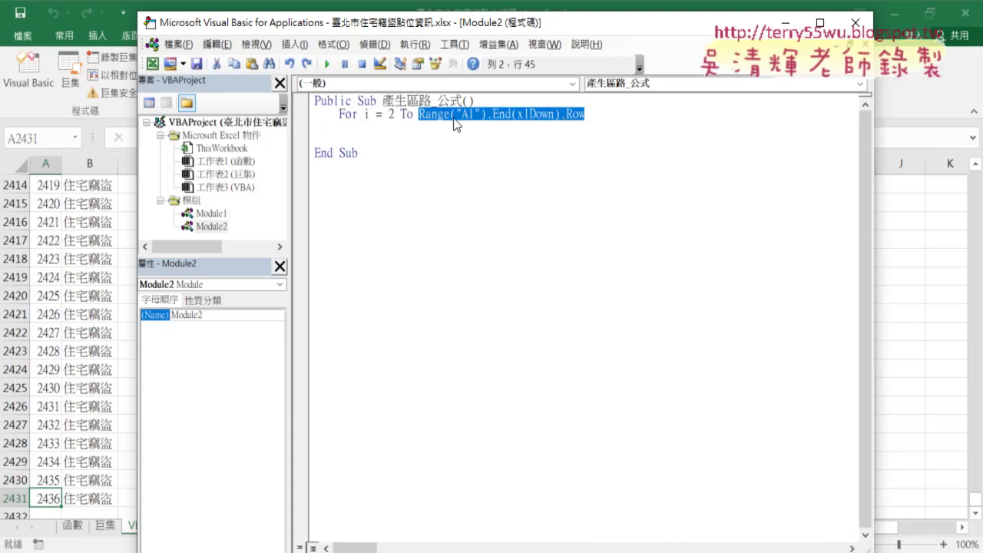
{"action": "left_click", "coordinate": [590, 115]}
{"action": "key", "text": "Return"}
{"action": "key", "text": "Return"}
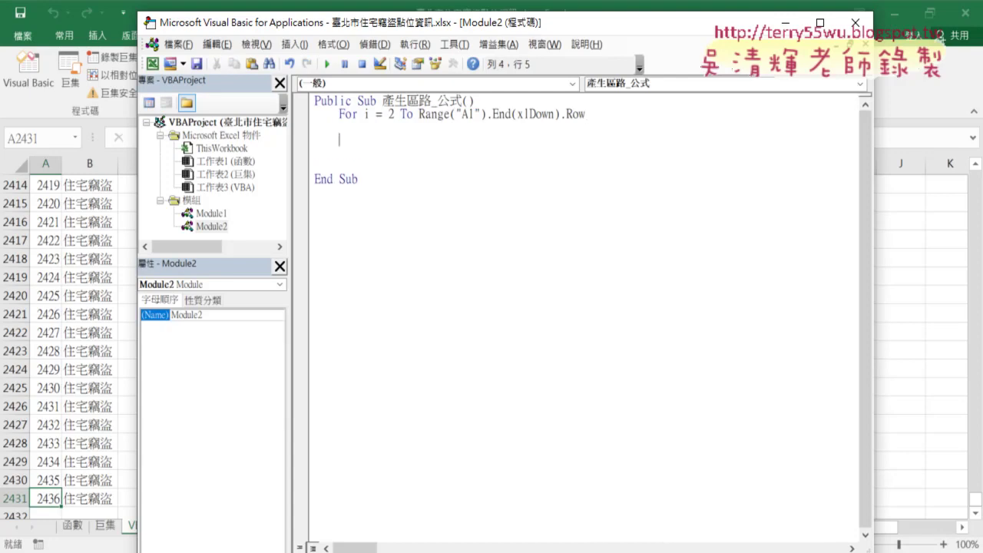
{"action": "type", "text": "next"}
{"action": "key", "text": "Delete"}
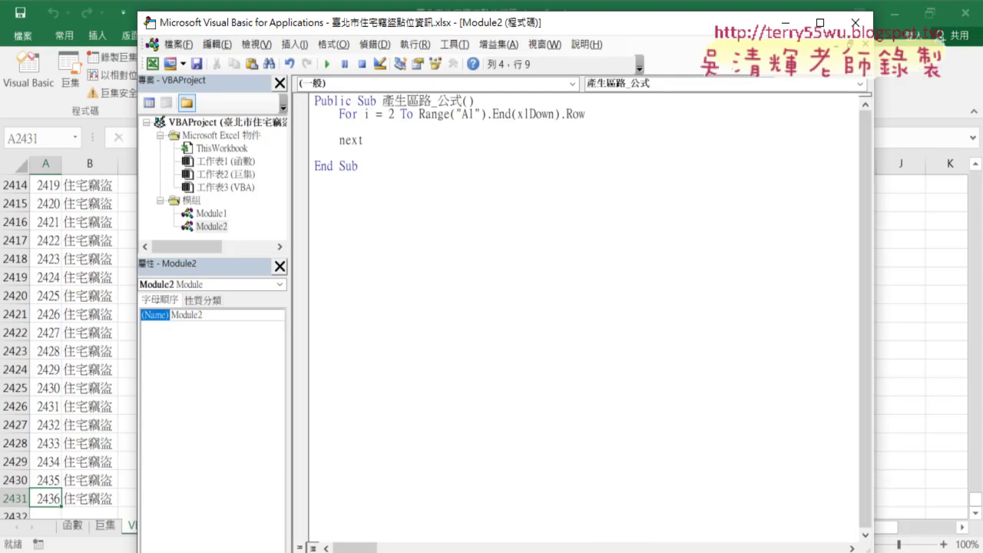
{"action": "key", "text": "Delete"}
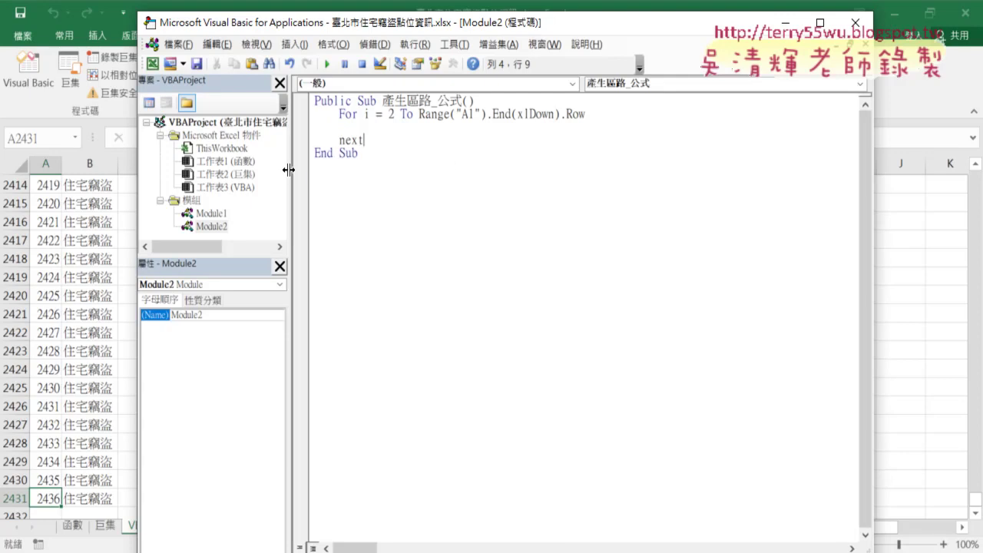
{"action": "left_click_drag", "start_coordinate": [287, 169], "coordinate": [245, 169]}
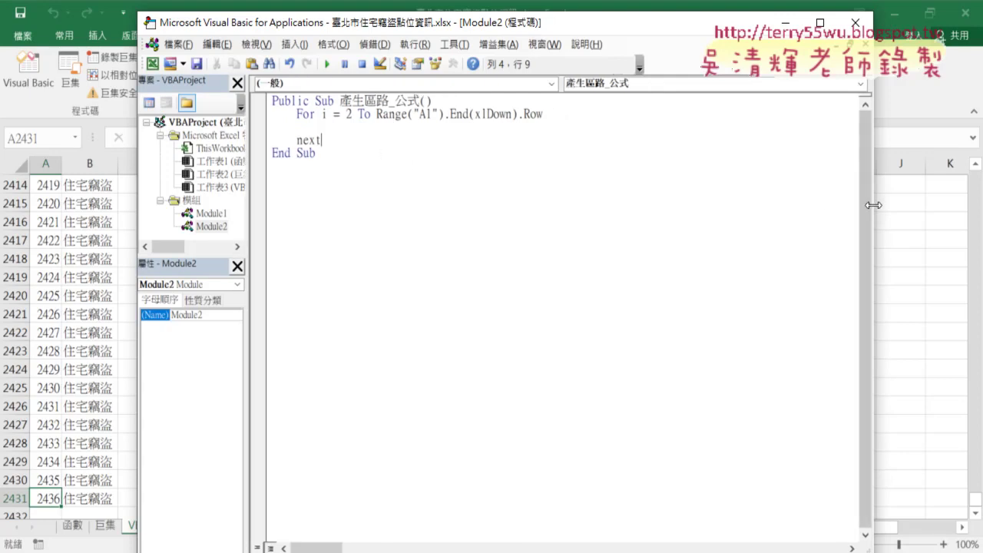
{"action": "mouse_move", "coordinate": [872, 205]}
{"action": "left_mouse_down"}
{"action": "mouse_move", "coordinate": [367, 206]}
{"action": "mouse_move", "coordinate": [428, 206]}
{"action": "left_mouse_up"}
- Scroll the sheet back to row 1, select empty columns F:G, and reopen the widened Module2 code
{"action": "left_click", "coordinate": [579, 259]}
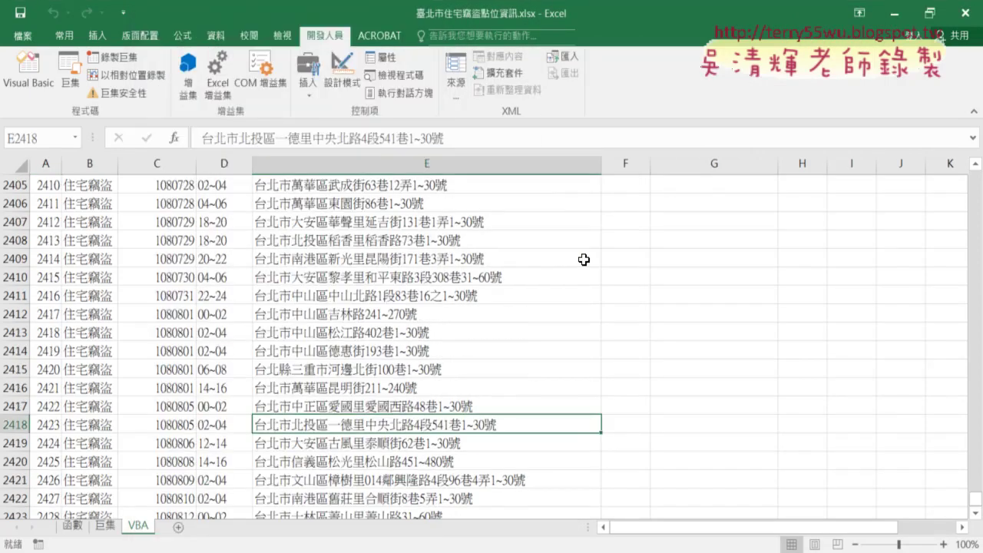
{"action": "scroll", "coordinate": [768, 345], "scroll_direction": "up", "scroll_amount": 3}
{"action": "left_click_drag", "start_coordinate": [977, 500], "coordinate": [977, 171]}
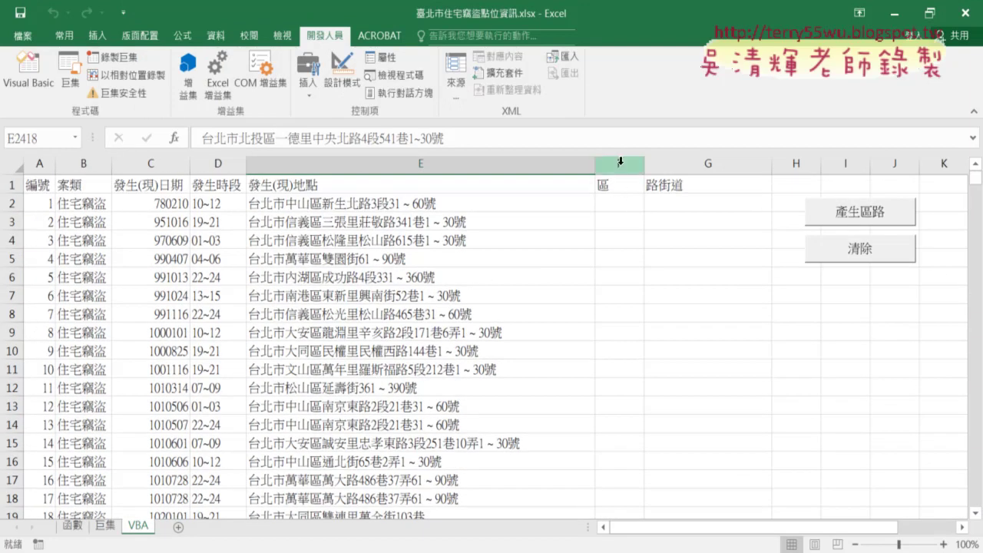
{"action": "left_click_drag", "start_coordinate": [619, 162], "coordinate": [672, 160]}
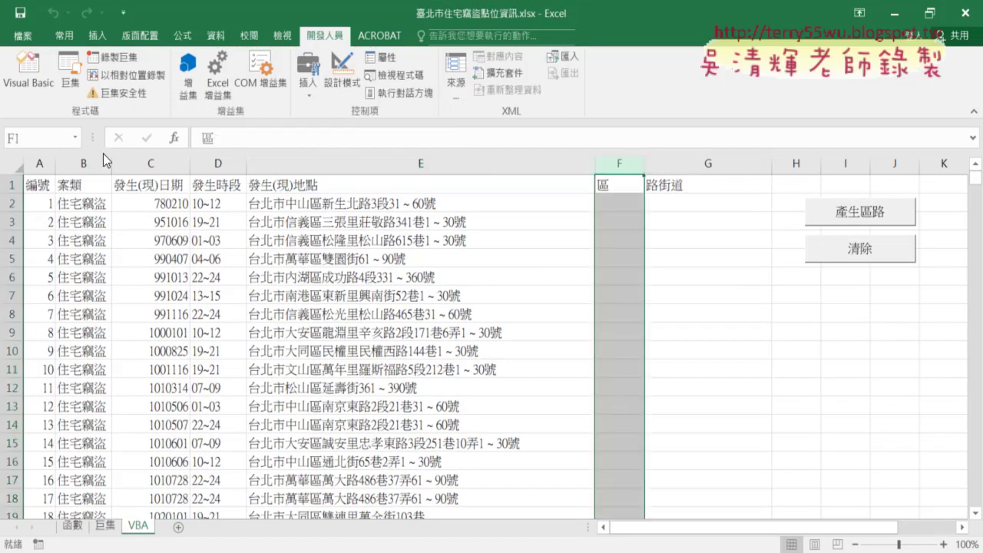
{"action": "left_click", "coordinate": [35, 76]}
{"action": "left_click_drag", "start_coordinate": [433, 157], "coordinate": [641, 176]}
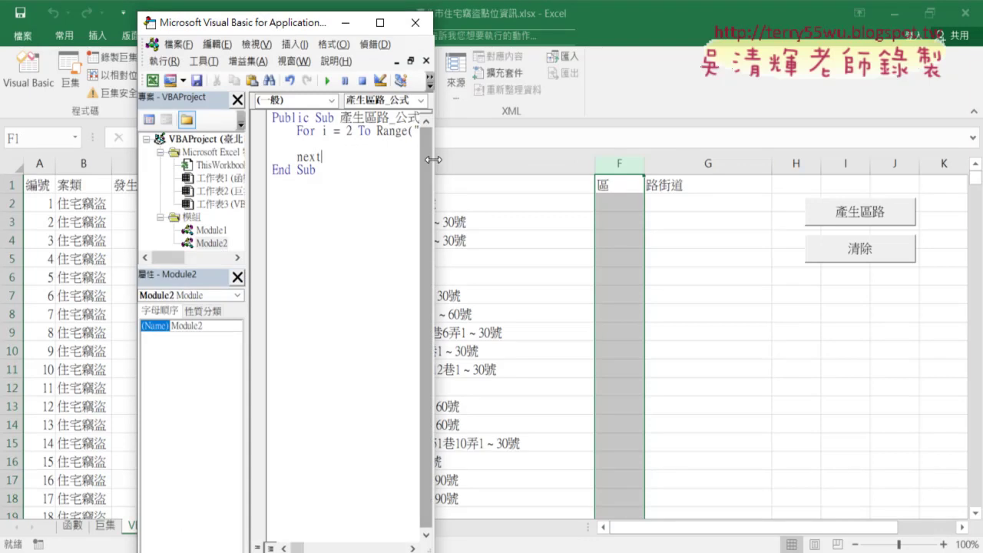
- Add Cells(i,"F")="" as the first line inside the loop
{"action": "left_click", "coordinate": [393, 126]}
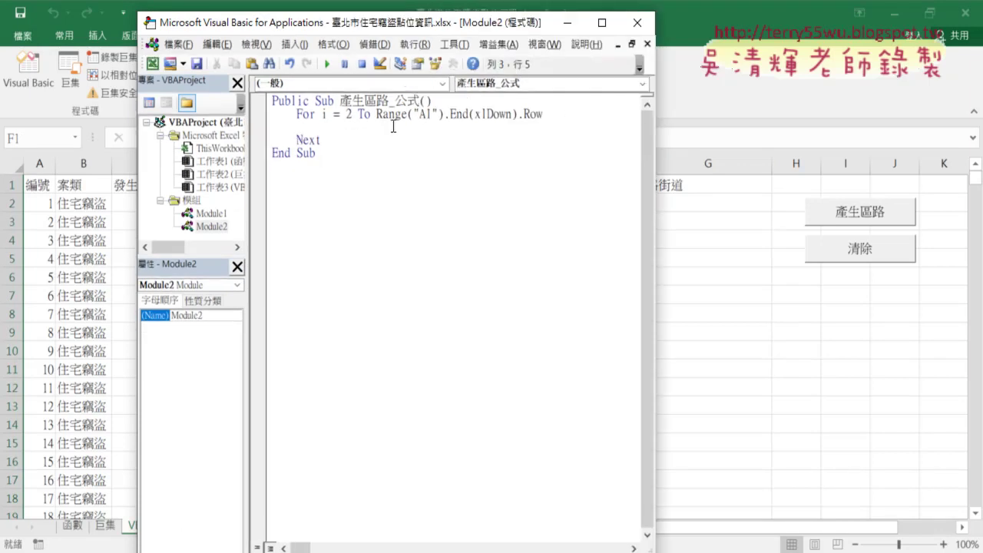
{"action": "type", "text": "cells"}
{"action": "type", "text": "(i"}
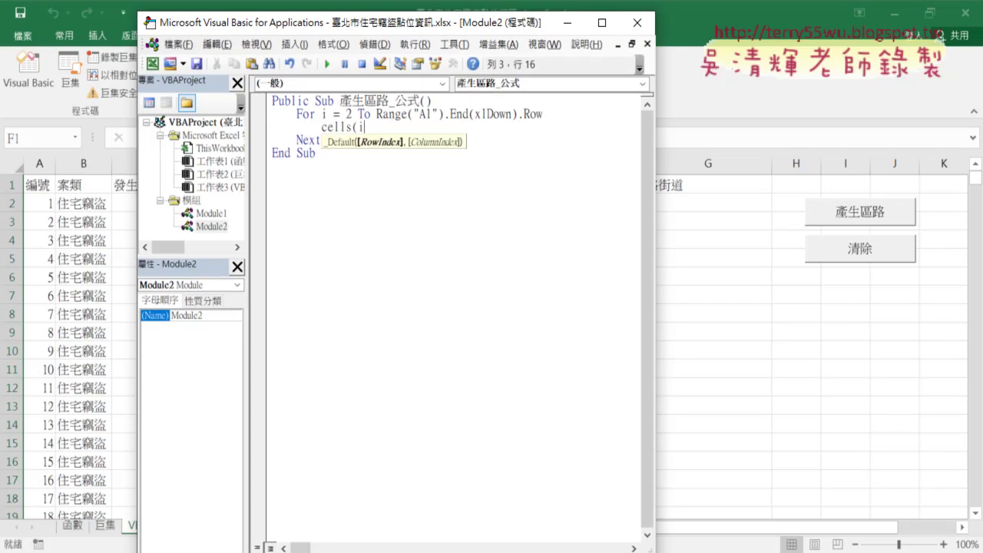
{"action": "type", "text": ",\"F"}
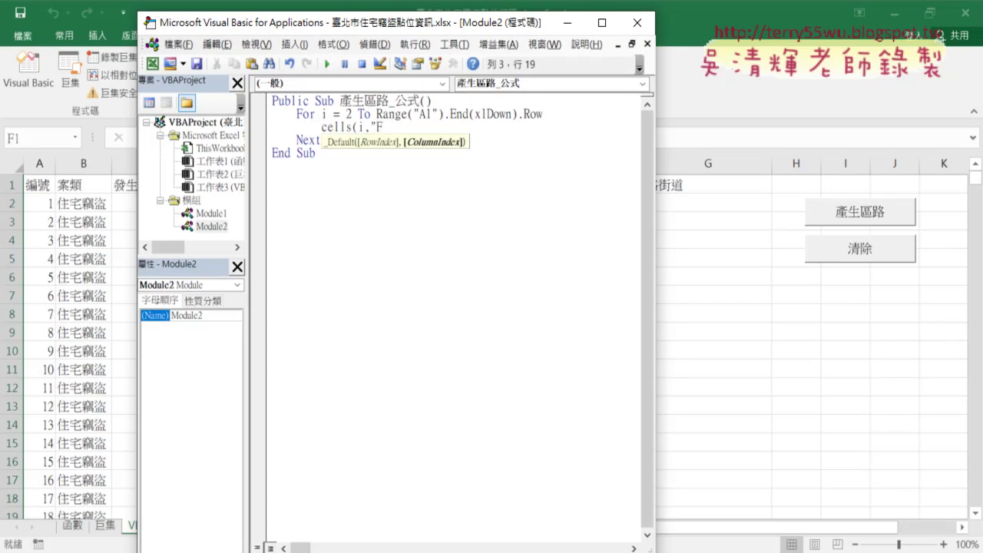
{"action": "type", "text": "\")="}
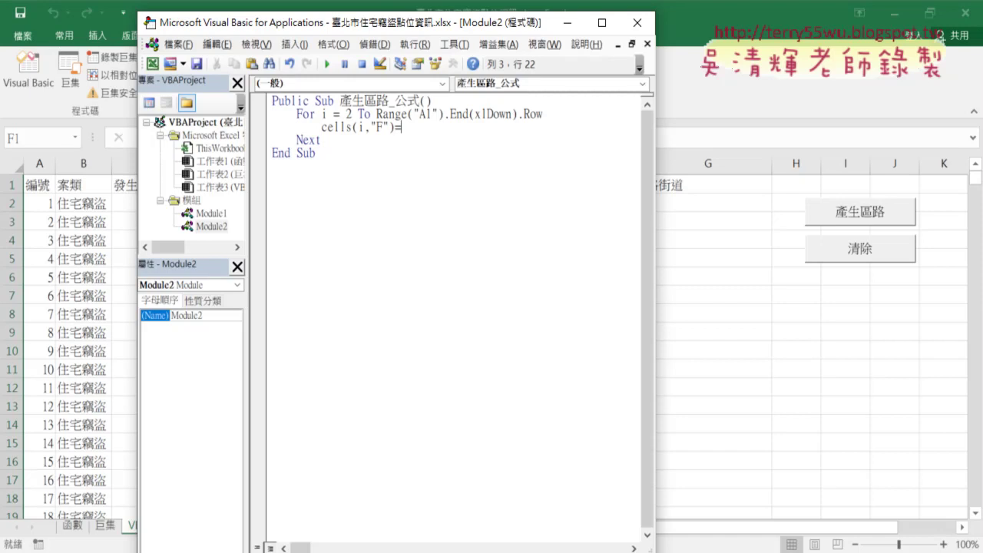
{"action": "type", "text": "\"\""}
{"action": "key", "text": "Return"}
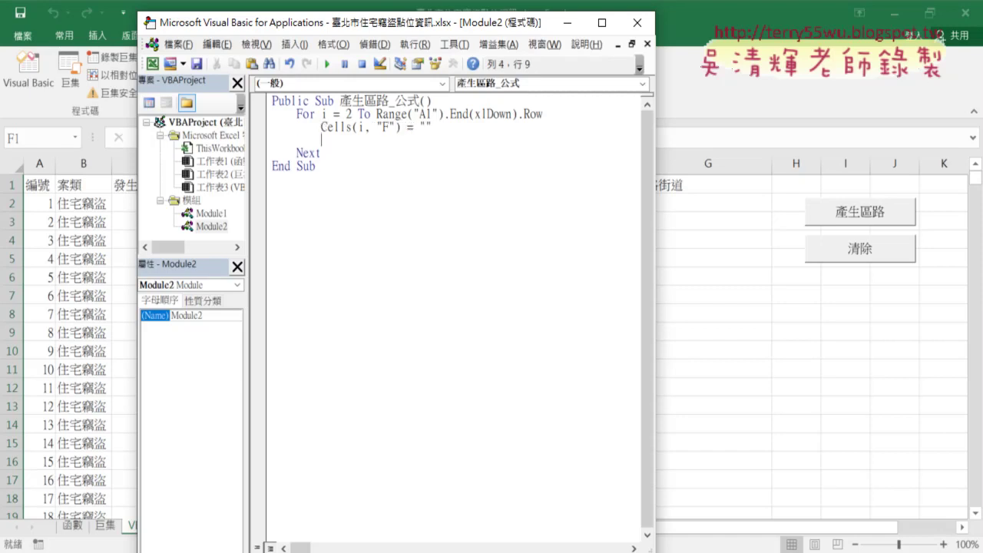
- Duplicate that line and change it to Cells(i,"G")="" for the street column
{"action": "left_click_drag", "start_coordinate": [435, 127], "coordinate": [319, 127]}
{"action": "key", "text": "ctrl+c"}
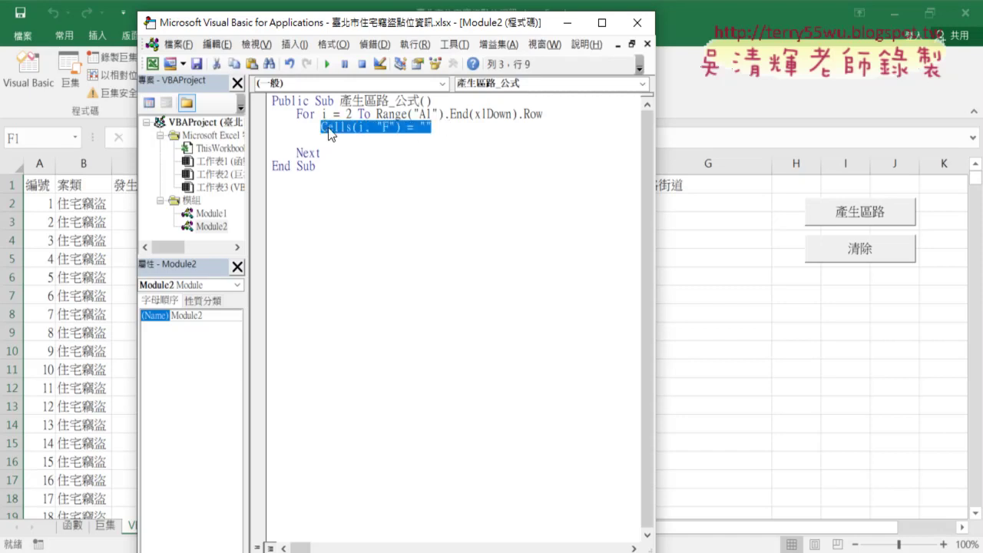
{"action": "left_click", "coordinate": [321, 140]}
{"action": "key", "text": "ctrl+v"}
{"action": "left_click", "coordinate": [386, 140]}
{"action": "double_click", "coordinate": [386, 140]}
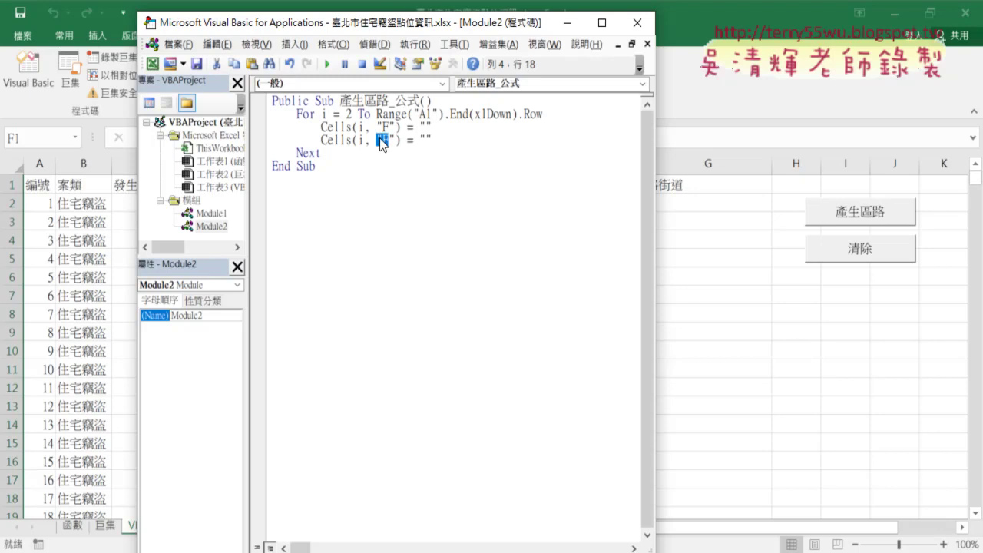
{"action": "left_click", "coordinate": [386, 139]}
{"action": "left_click_drag", "start_coordinate": [381, 140], "coordinate": [390, 140]}
{"action": "type", "text": "G"}
{"action": "left_click", "coordinate": [426, 140]}
{"action": "left_click", "coordinate": [758, 81]}
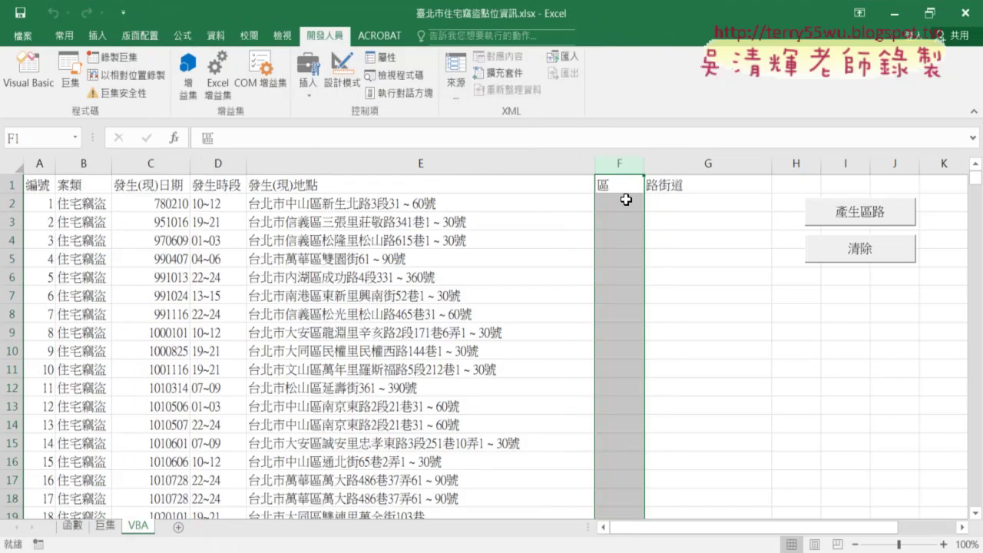
- Copy F2's district formula =MID(E2,4,3) from the 巨集 sheet, then return to the F line in the code
{"action": "left_click", "coordinate": [107, 527]}
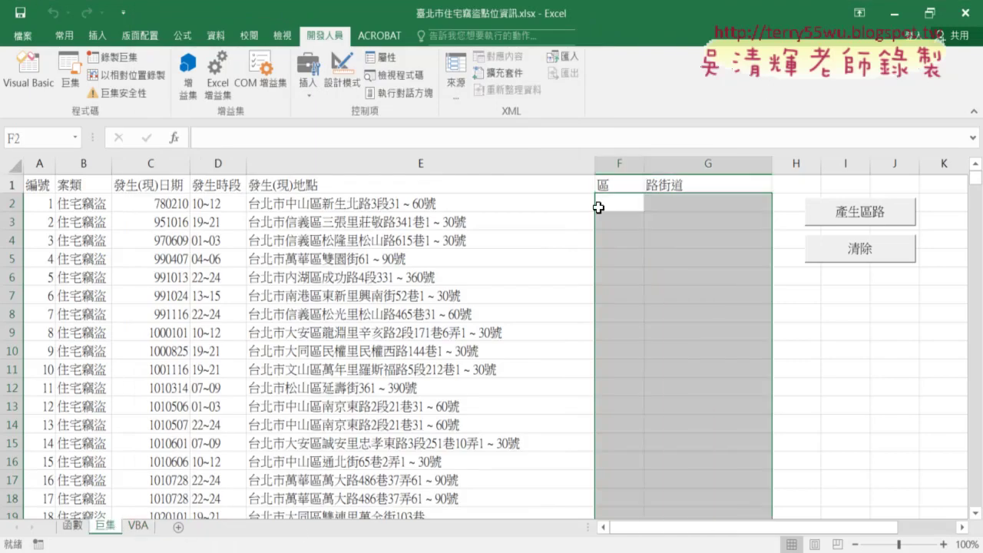
{"action": "left_click", "coordinate": [841, 221]}
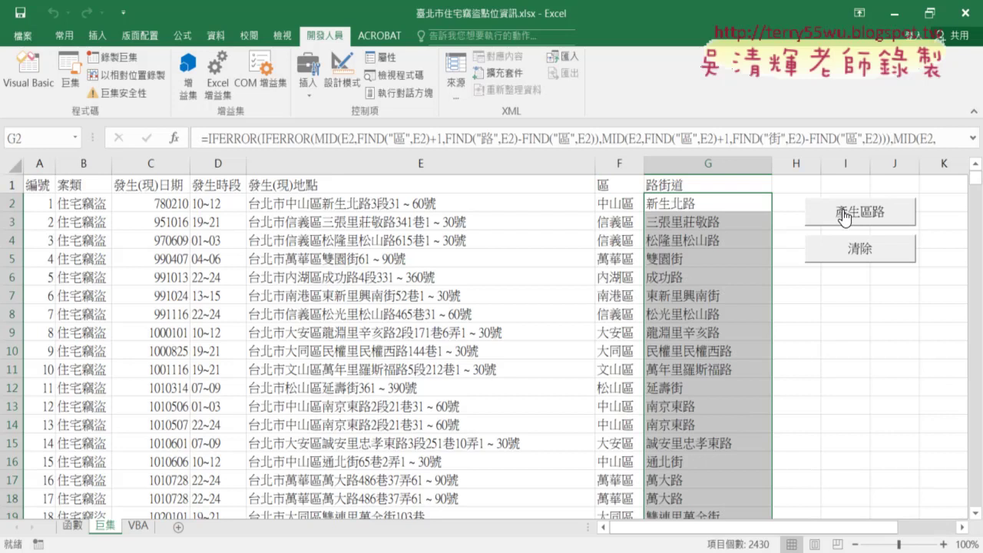
{"action": "left_click", "coordinate": [626, 202]}
{"action": "left_click_drag", "start_coordinate": [270, 138], "coordinate": [130, 143]}
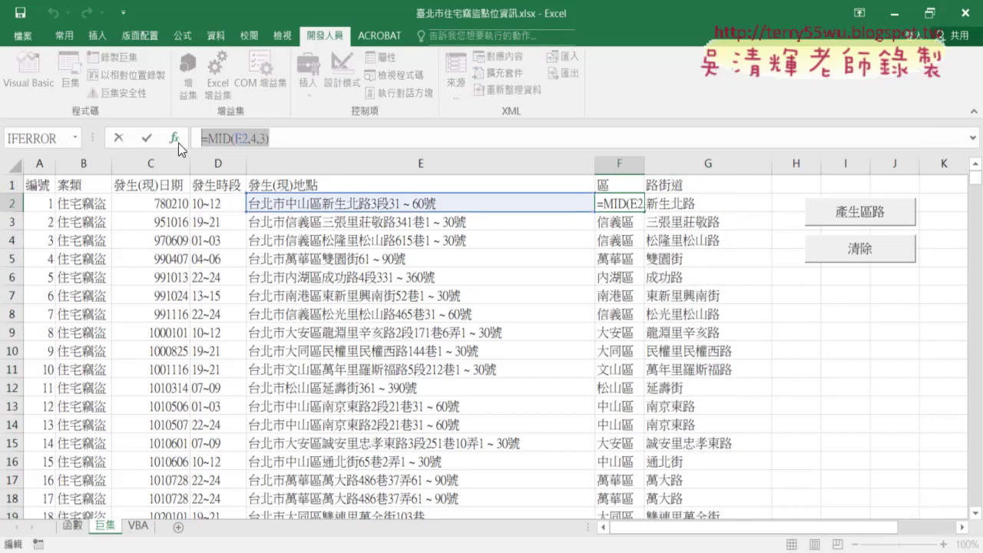
{"action": "left_click", "coordinate": [119, 138]}
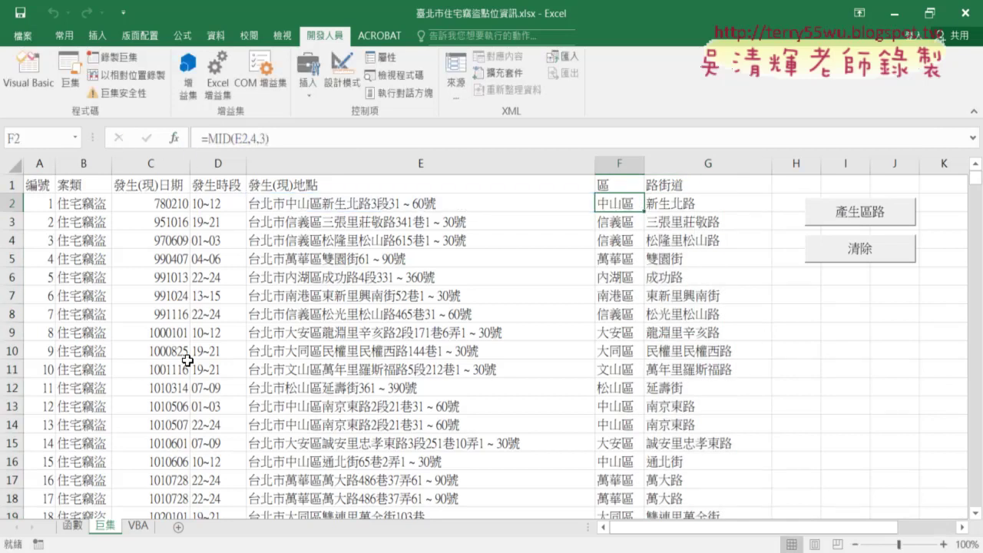
{"action": "left_click", "coordinate": [28, 77]}
{"action": "left_click", "coordinate": [424, 127]}
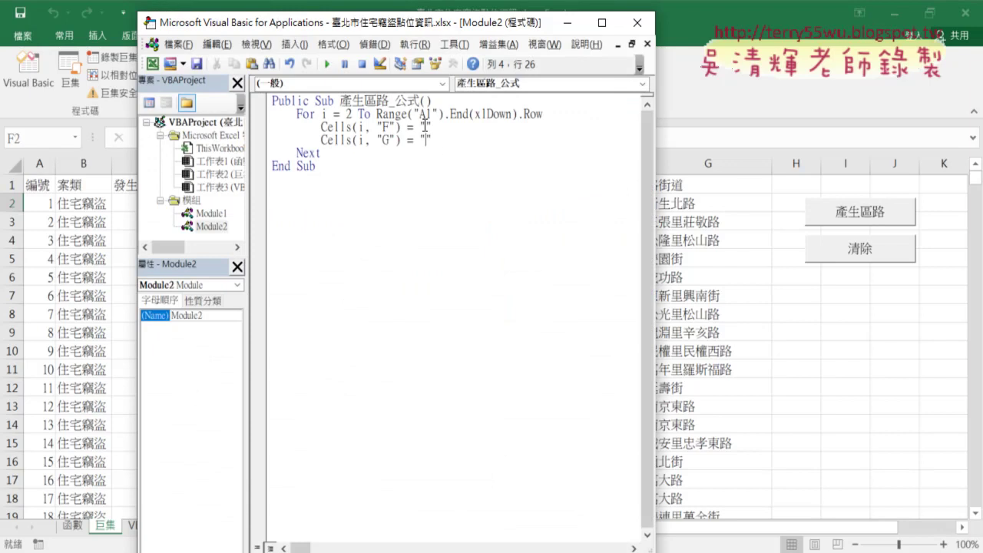
- Paste =MID(E2,4,3) into the F line and replace the row 2 with " & i & "
{"action": "key", "text": "ctrl+v"}
{"action": "left_click_drag", "start_coordinate": [497, 127], "coordinate": [424, 127]}
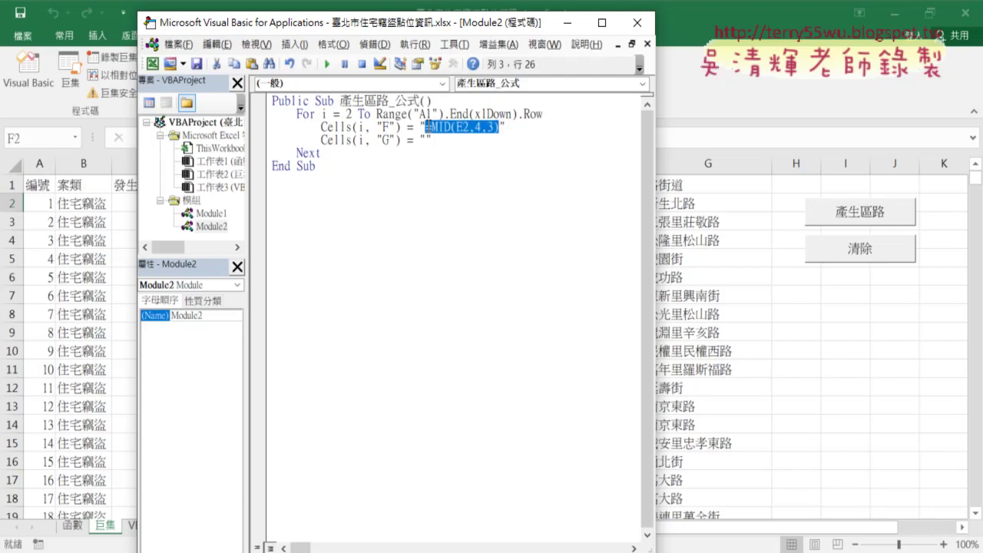
{"action": "left_click", "coordinate": [468, 127]}
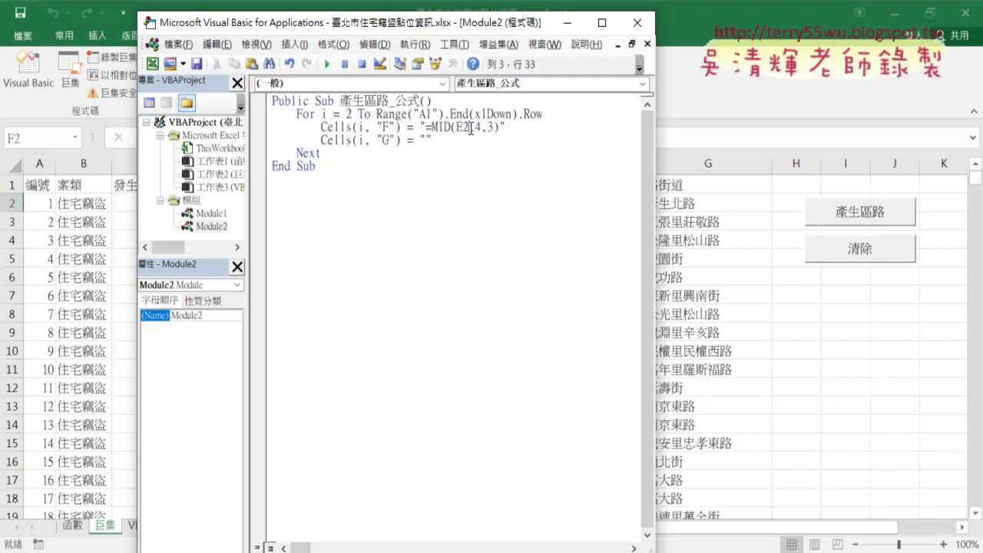
{"action": "left_click_drag", "start_coordinate": [469, 127], "coordinate": [463, 127]}
{"action": "type", "text": "\"\""}
{"action": "type", "text": "&&"}
{"action": "type", "text": "i&\""}
{"action": "key", "text": "Right"}
{"action": "key", "text": "Right"}
{"action": "key", "text": "Right"}
{"action": "key", "text": "space"}
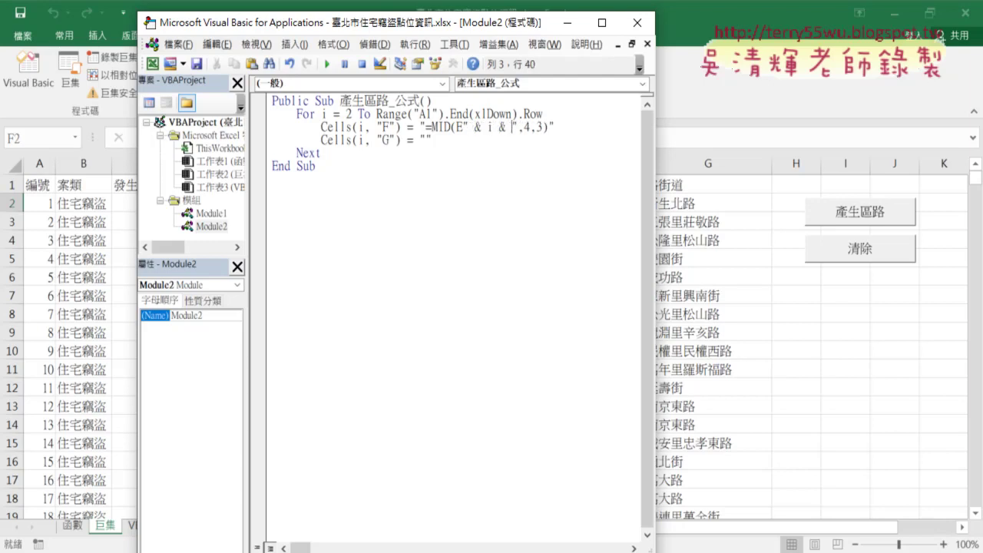
{"action": "left_click", "coordinate": [518, 168]}
{"action": "left_click_drag", "start_coordinate": [519, 23], "coordinate": [473, 15]}
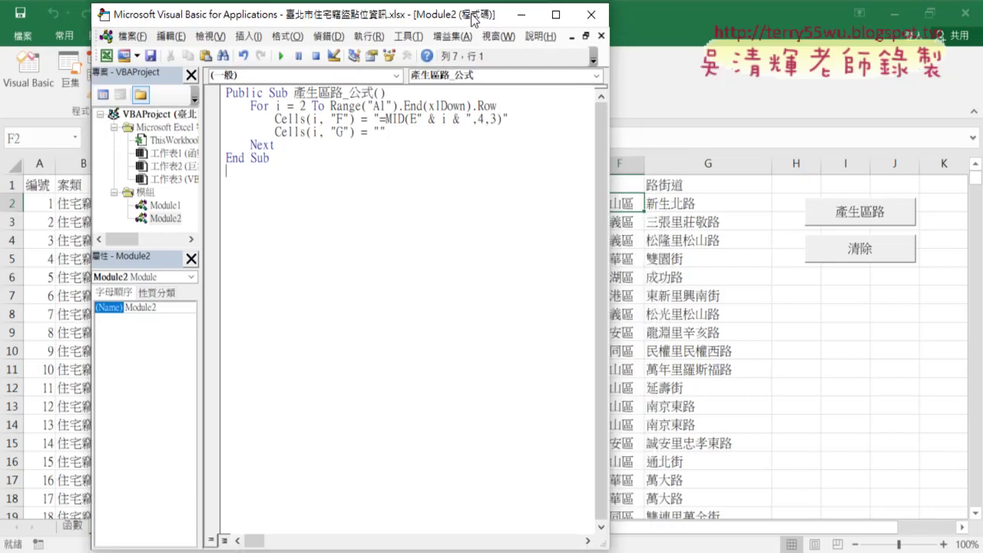
- On the VBA sheet, run the 產生區路_公式 macro and check a district formula in column F
{"action": "left_click", "coordinate": [66, 530]}
{"action": "left_click", "coordinate": [138, 526]}
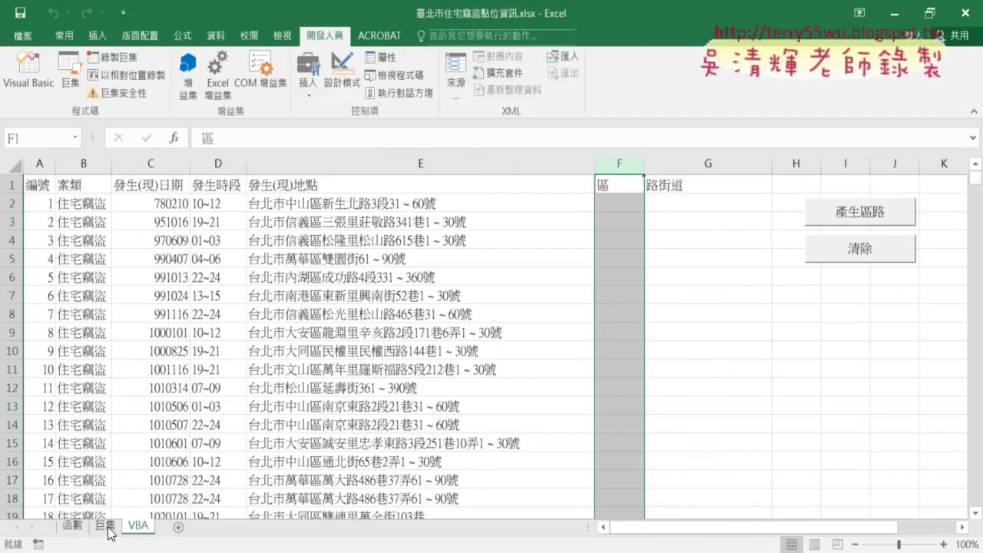
{"action": "left_click", "coordinate": [27, 73]}
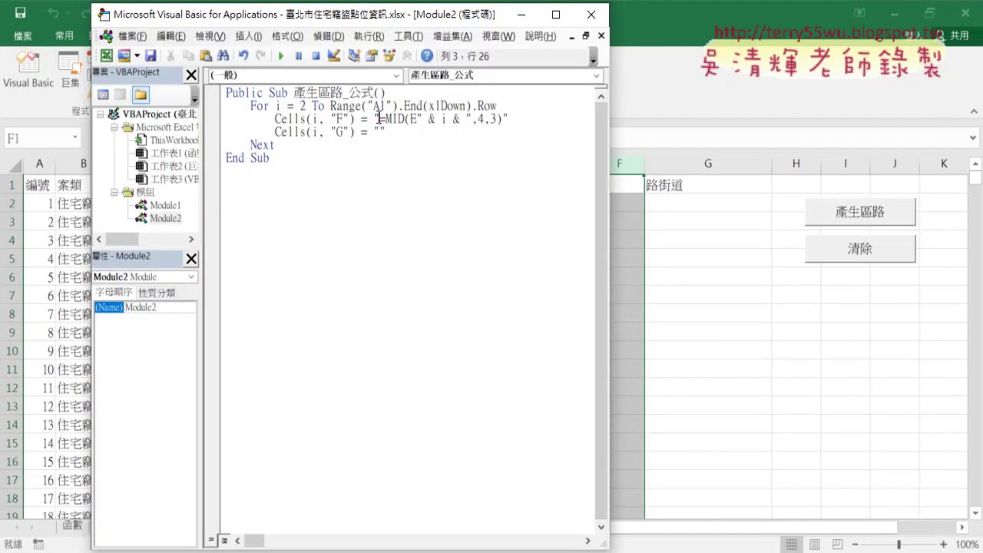
{"action": "left_click", "coordinate": [283, 57]}
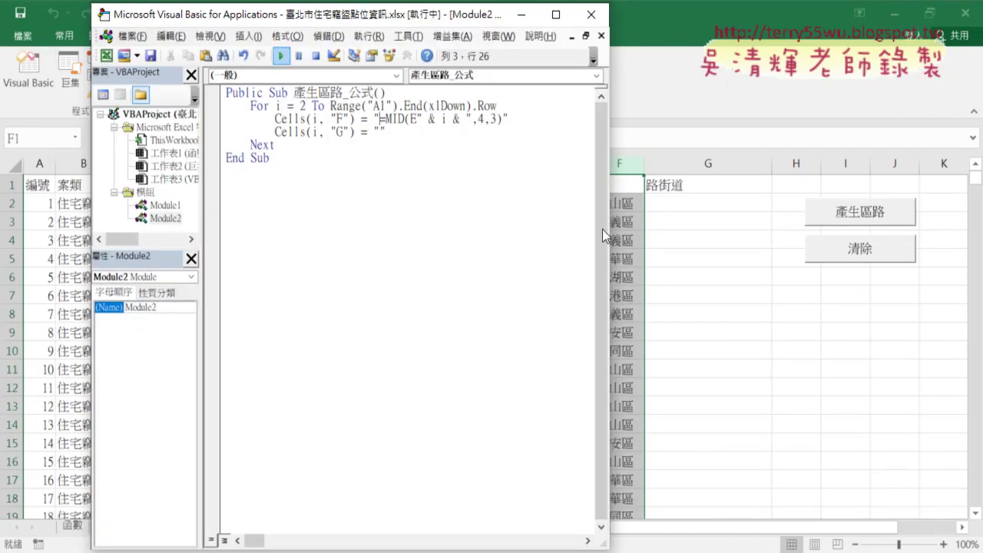
{"action": "left_click_drag", "start_coordinate": [606, 228], "coordinate": [537, 228]}
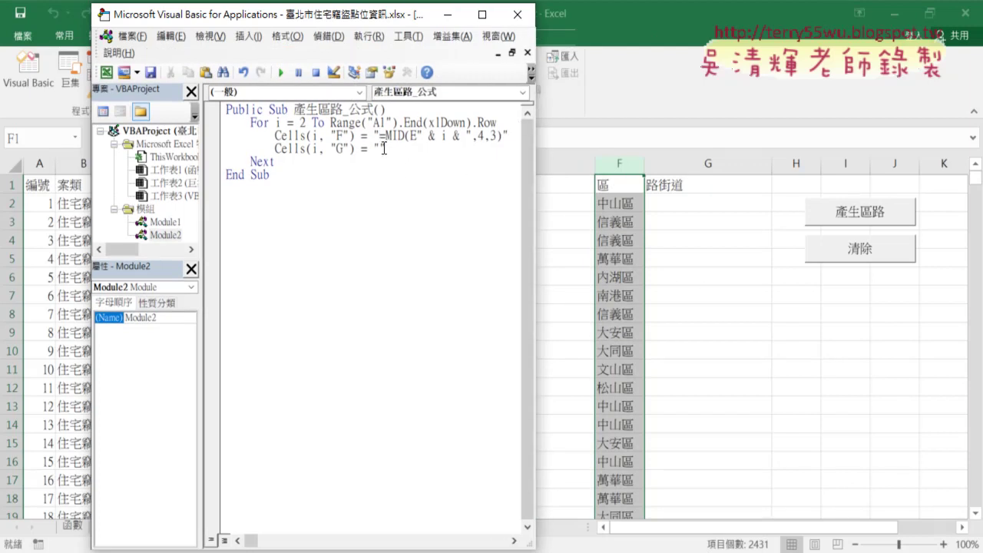
{"action": "left_click", "coordinate": [597, 278]}
- Copy the whole street-name IFERROR formula from G2 on the 巨集 sheet without editing the cell
{"action": "left_click", "coordinate": [105, 525]}
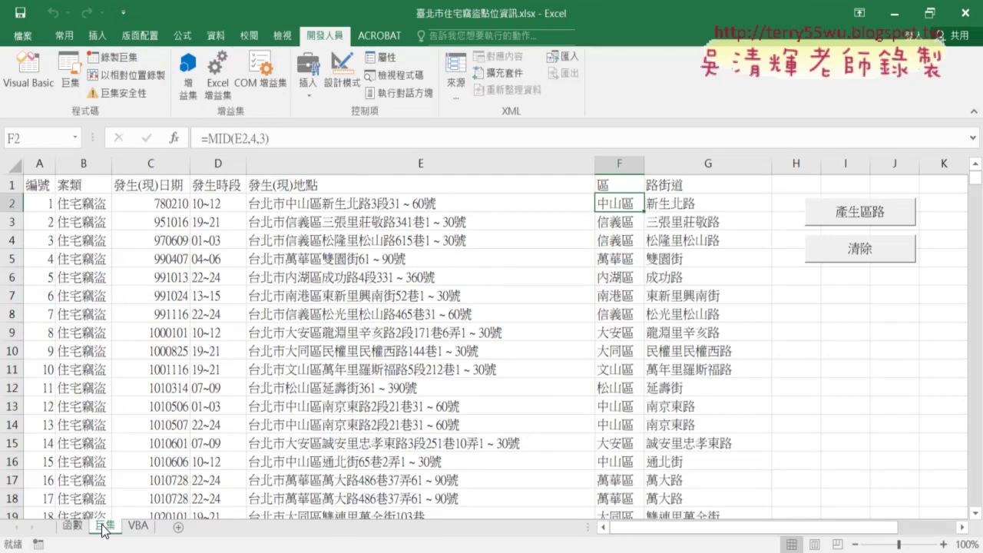
{"action": "left_click", "coordinate": [669, 203]}
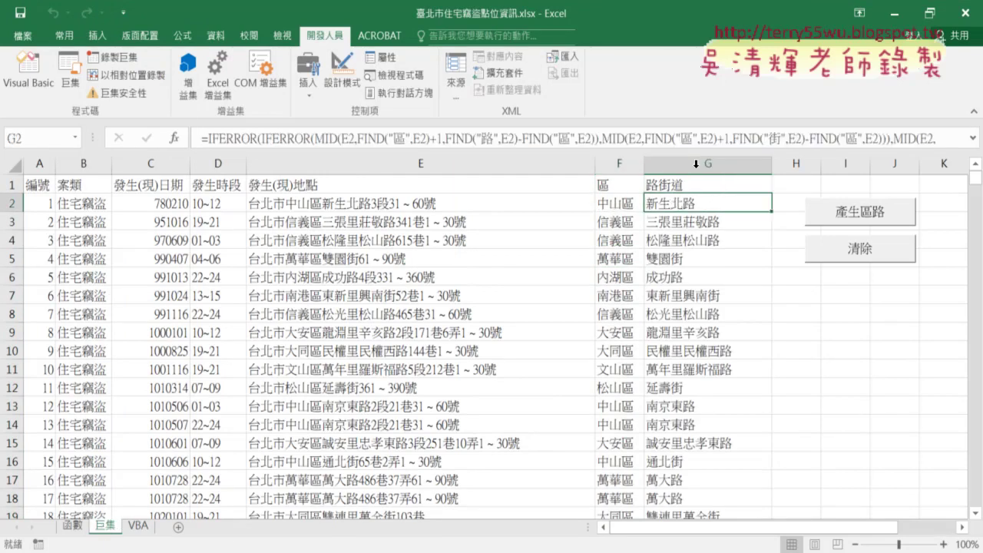
{"action": "left_click", "coordinate": [975, 138]}
{"action": "left_click_drag", "start_coordinate": [447, 156], "coordinate": [125, 111]}
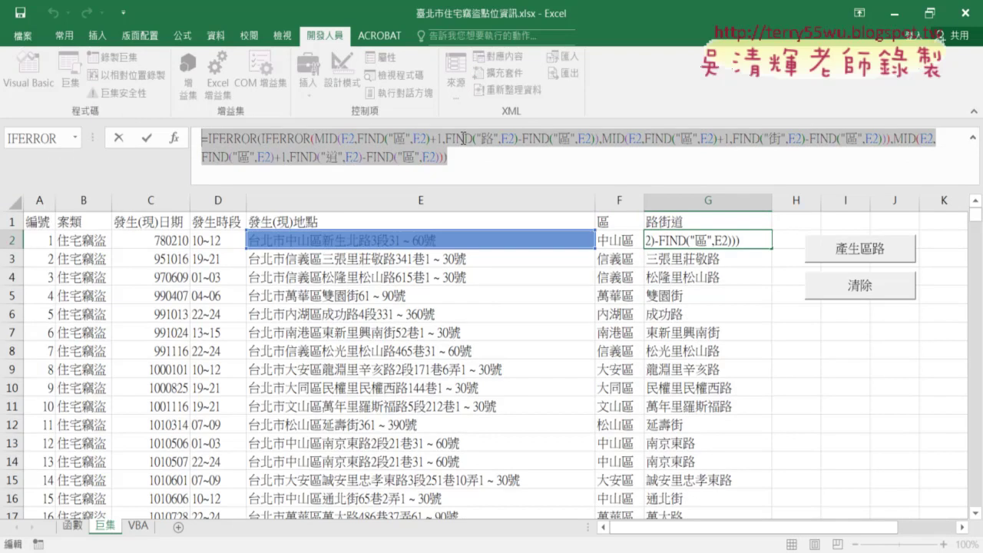
{"action": "left_click", "coordinate": [126, 143]}
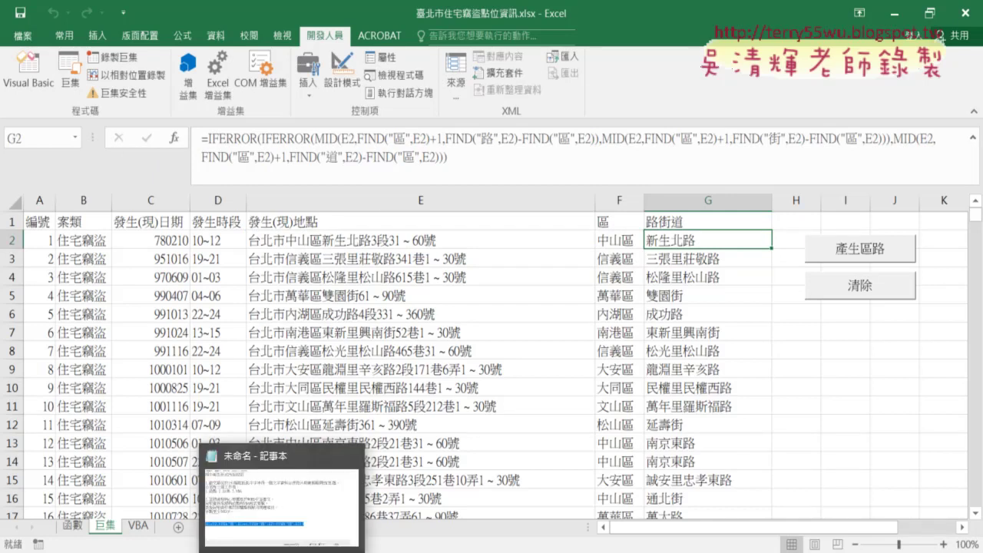
- Launch Notepad from Windows 附屬應用程式 in the Start menu and paste the G2 formula
{"action": "key", "text": "super"}
{"action": "scroll", "coordinate": [123, 427], "scroll_direction": "down", "scroll_amount": 5}
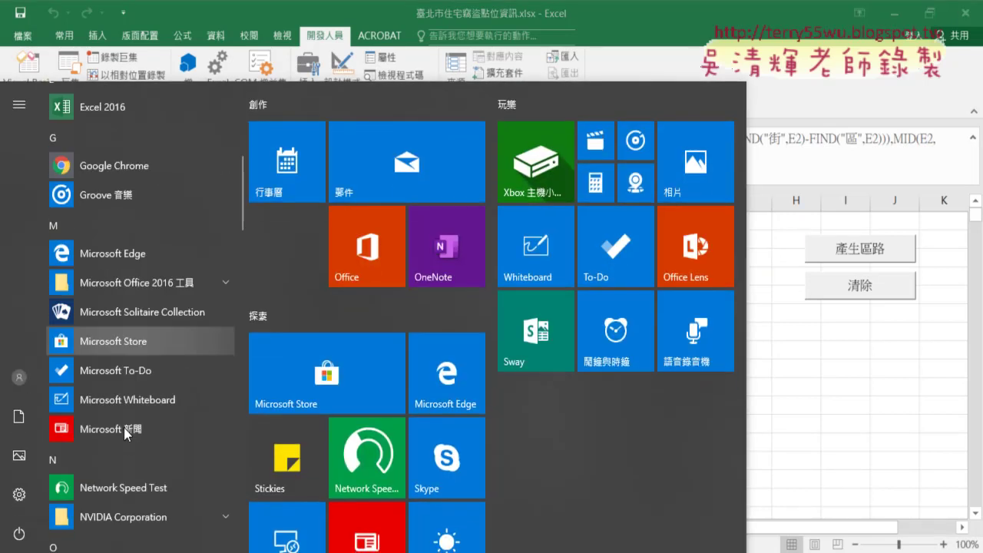
{"action": "scroll", "coordinate": [123, 427], "scroll_direction": "down", "scroll_amount": 4}
{"action": "scroll", "coordinate": [123, 424], "scroll_direction": "down", "scroll_amount": 2}
{"action": "scroll", "coordinate": [124, 426], "scroll_direction": "down", "scroll_amount": 2}
{"action": "scroll", "coordinate": [124, 425], "scroll_direction": "down", "scroll_amount": 2}
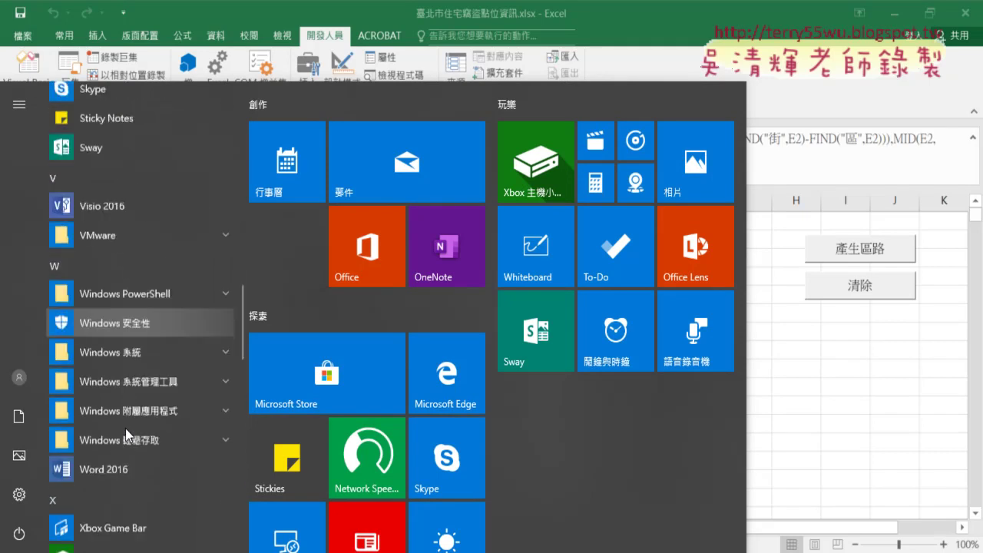
{"action": "scroll", "coordinate": [126, 427], "scroll_direction": "down", "scroll_amount": 1}
{"action": "left_click", "coordinate": [139, 384]}
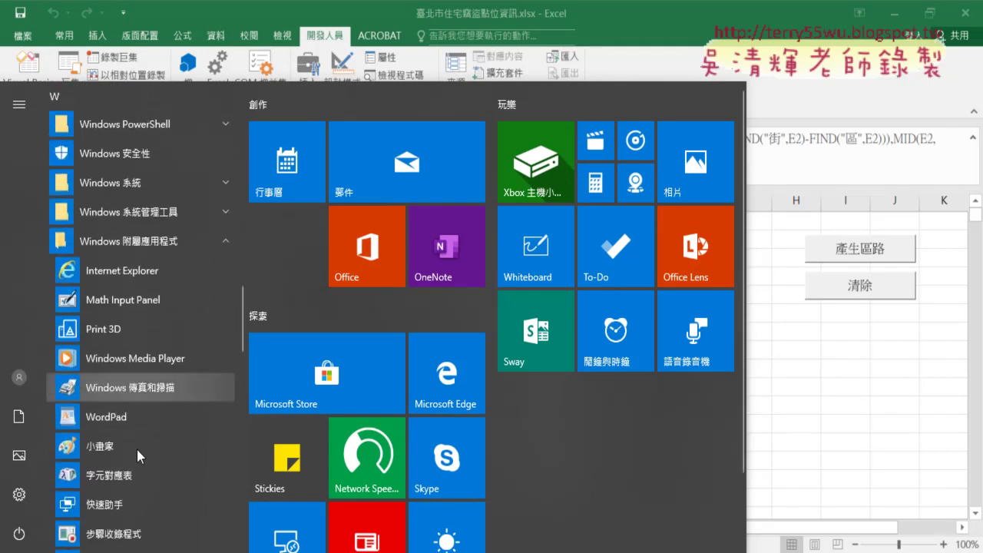
{"action": "scroll", "coordinate": [136, 436], "scroll_direction": "down", "scroll_amount": 3}
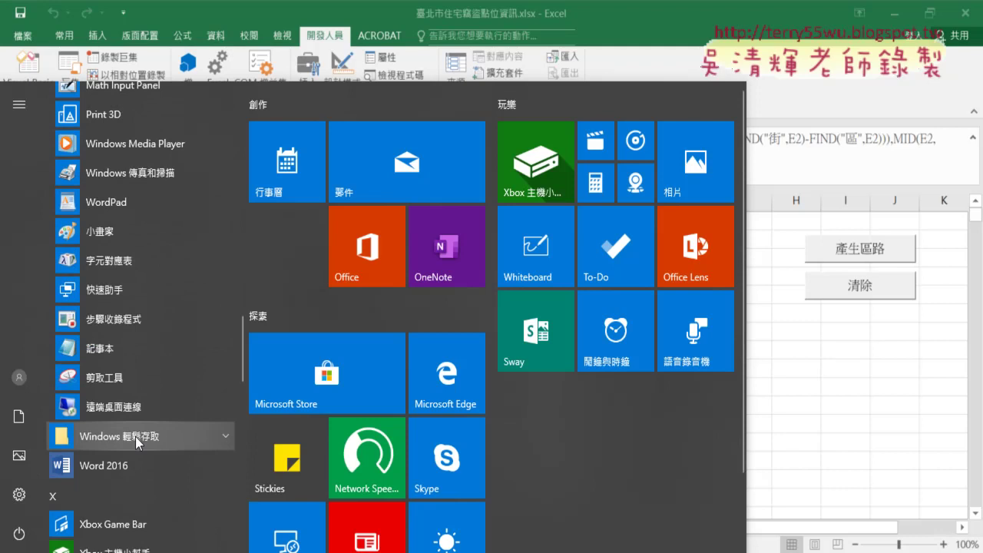
{"action": "left_click", "coordinate": [134, 350]}
{"action": "key", "text": "ctrl+v"}
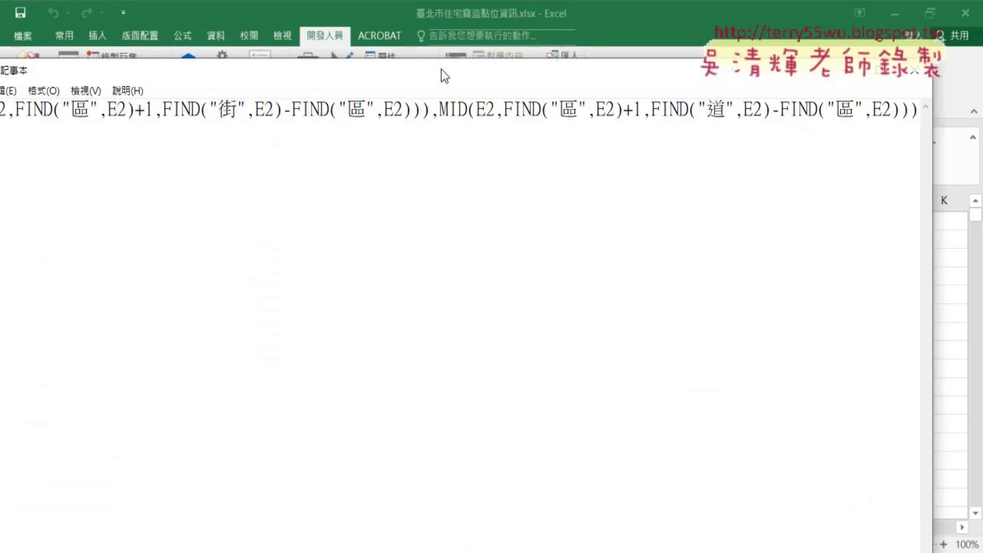
- Replace every " with "" in Notepad, then select the whole converted formula
{"action": "left_click_drag", "start_coordinate": [441, 71], "coordinate": [584, 67]}
{"action": "left_click", "coordinate": [142, 89]}
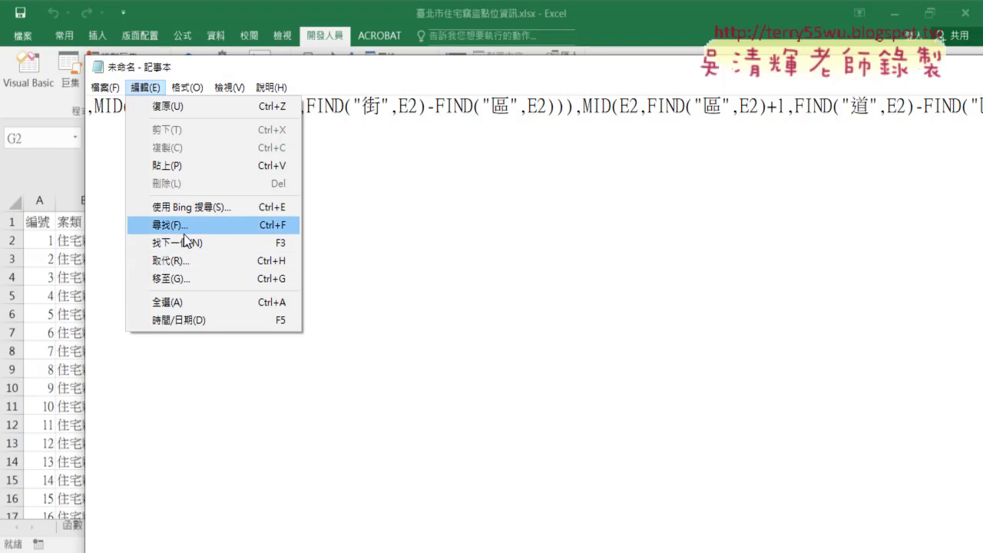
{"action": "left_click", "coordinate": [182, 263]}
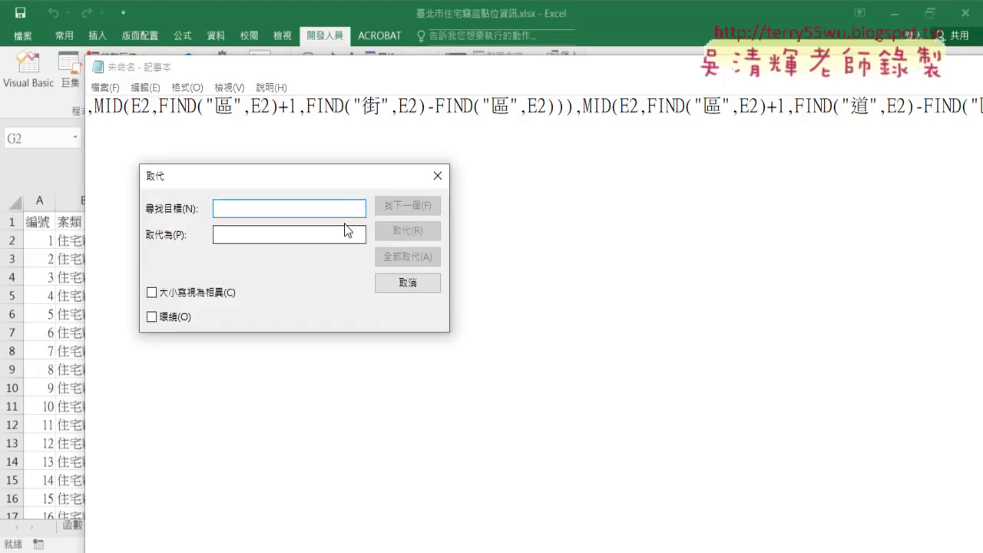
{"action": "type", "text": "\""}
{"action": "left_click", "coordinate": [288, 234]}
{"action": "type", "text": "\"\""}
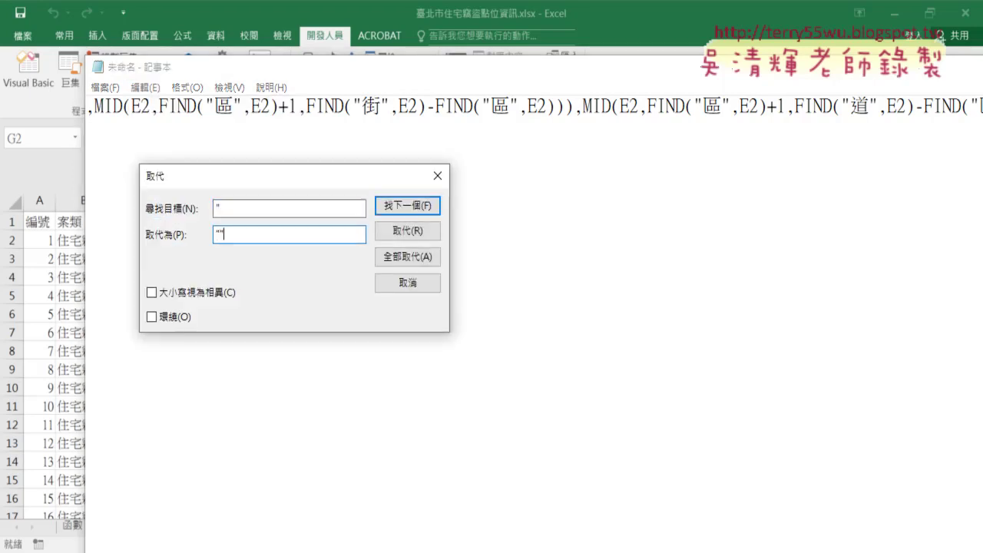
{"action": "left_click", "coordinate": [409, 257]}
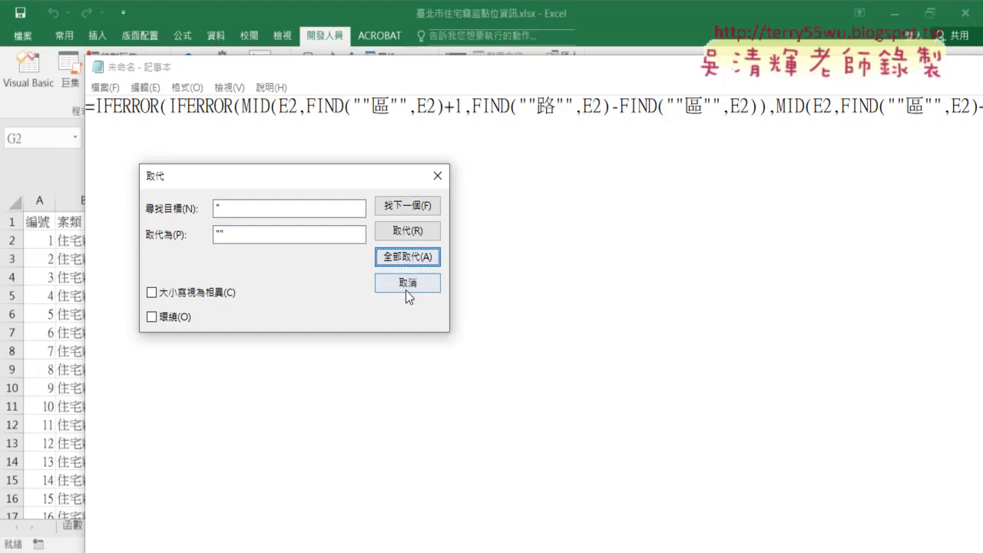
{"action": "left_click", "coordinate": [405, 285]}
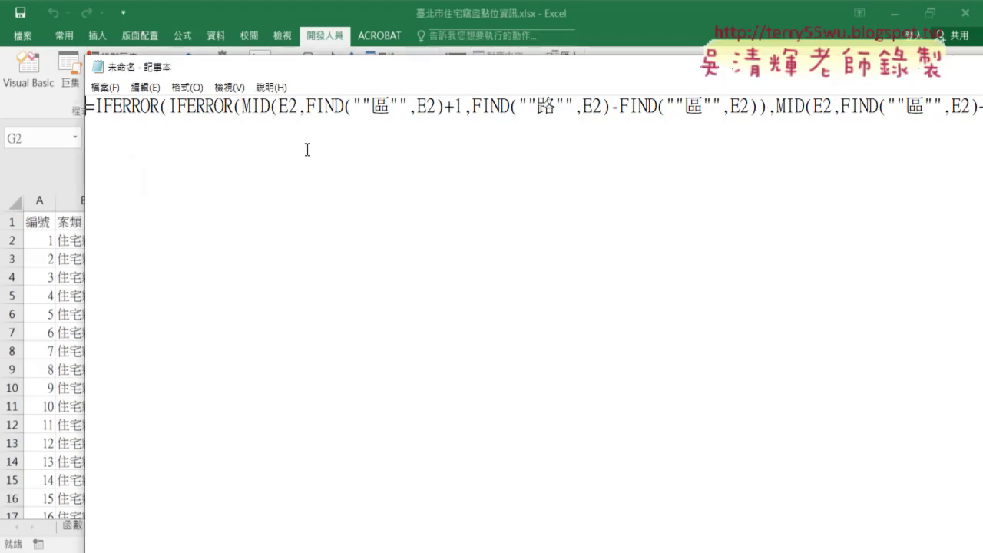
{"action": "key", "text": "ctrl+a"}
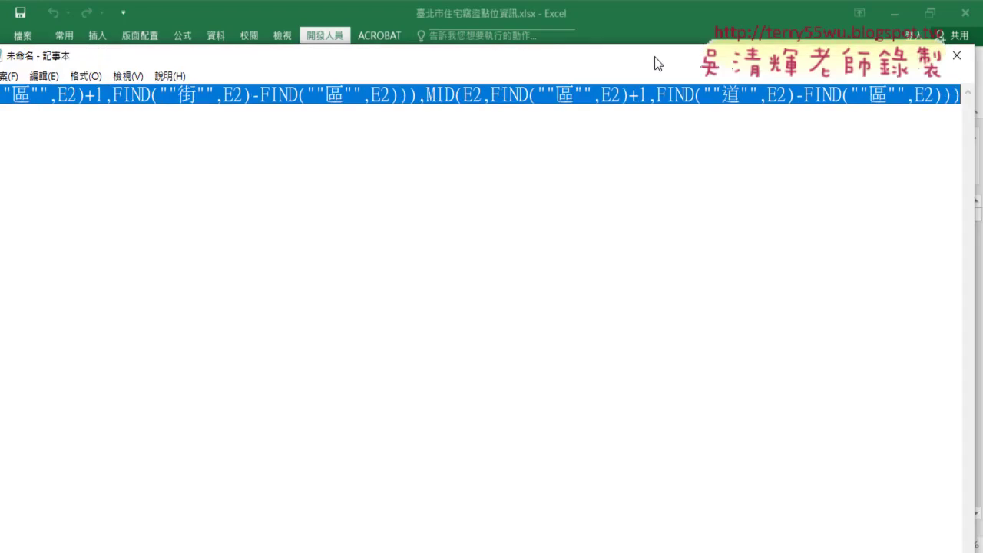
- Paste the quote-doubled formula into Module2's Cells(i, "G") line in the VBA editor
{"action": "left_click_drag", "start_coordinate": [760, 75], "coordinate": [672, 66]}
{"action": "left_click", "coordinate": [853, 63]}
{"action": "left_click", "coordinate": [29, 77]}
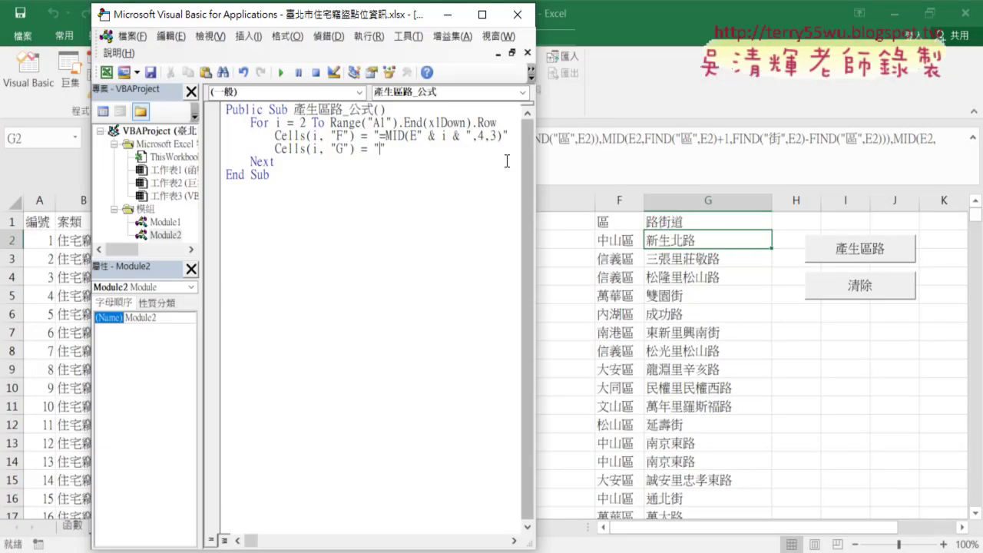
{"action": "left_click_drag", "start_coordinate": [535, 174], "coordinate": [907, 174]}
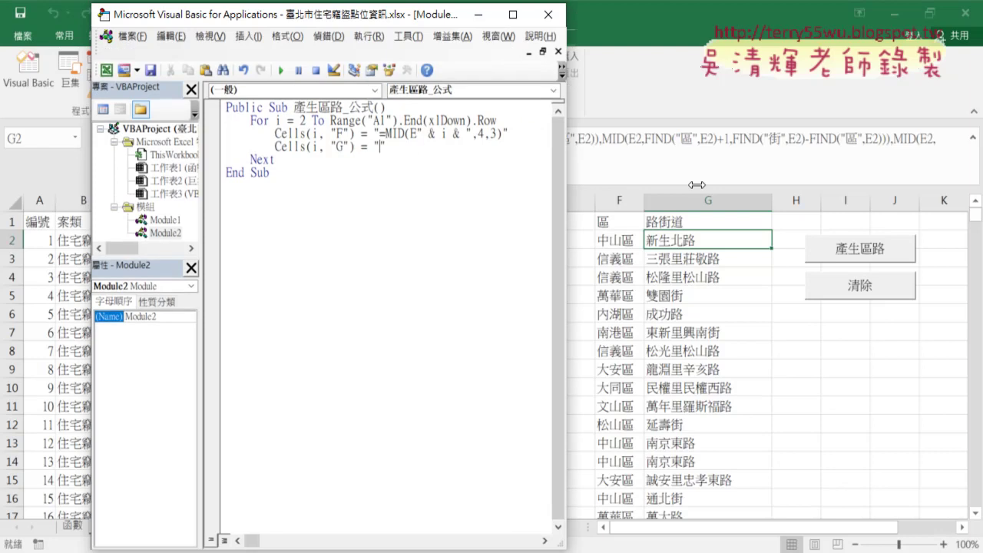
{"action": "key", "text": "ctrl+v"}
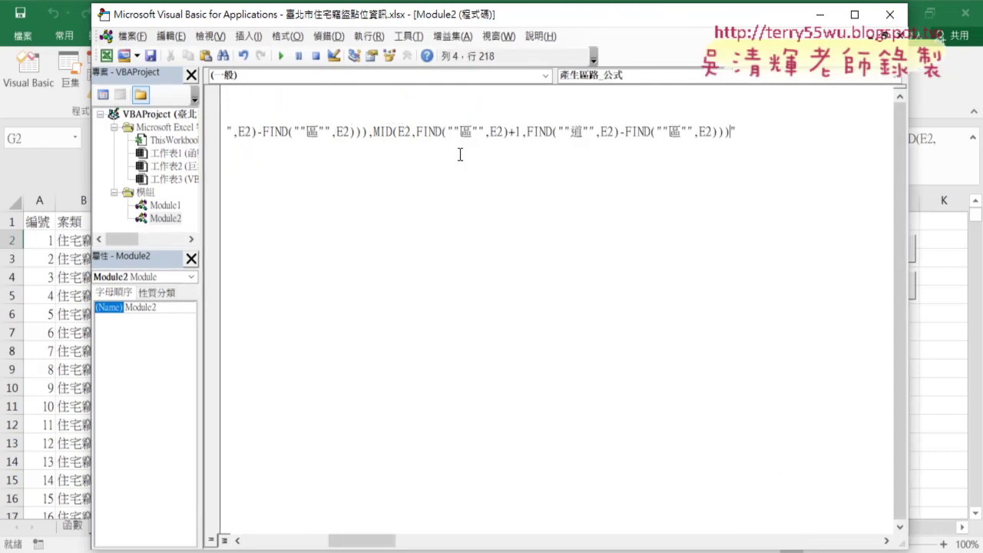
- Mark the hardcoded E2 references and select the " & i & " fragment in the F formula
{"action": "left_click_drag", "start_coordinate": [331, 540], "coordinate": [247, 540]}
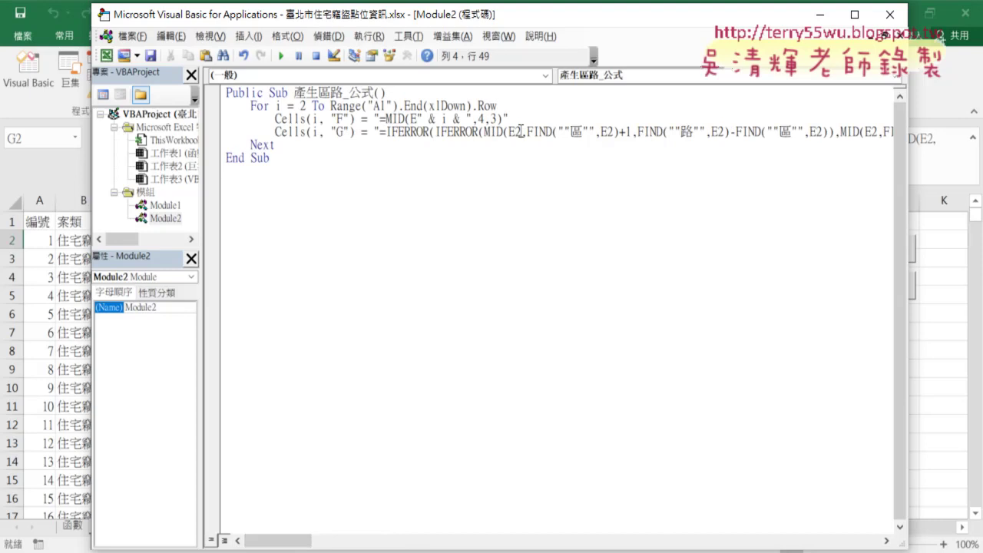
{"action": "left_click_drag", "start_coordinate": [521, 131], "coordinate": [515, 132]}
{"action": "left_click_drag", "start_coordinate": [612, 131], "coordinate": [607, 132]}
{"action": "left_click_drag", "start_coordinate": [724, 132], "coordinate": [719, 132]}
{"action": "left_click_drag", "start_coordinate": [823, 132], "coordinate": [817, 132]}
{"action": "mouse_move", "coordinate": [294, 547]}
{"action": "left_mouse_down"}
{"action": "mouse_move", "coordinate": [386, 546]}
{"action": "mouse_move", "coordinate": [293, 547]}
{"action": "left_mouse_up"}
{"action": "left_click_drag", "start_coordinate": [416, 119], "coordinate": [468, 119]}
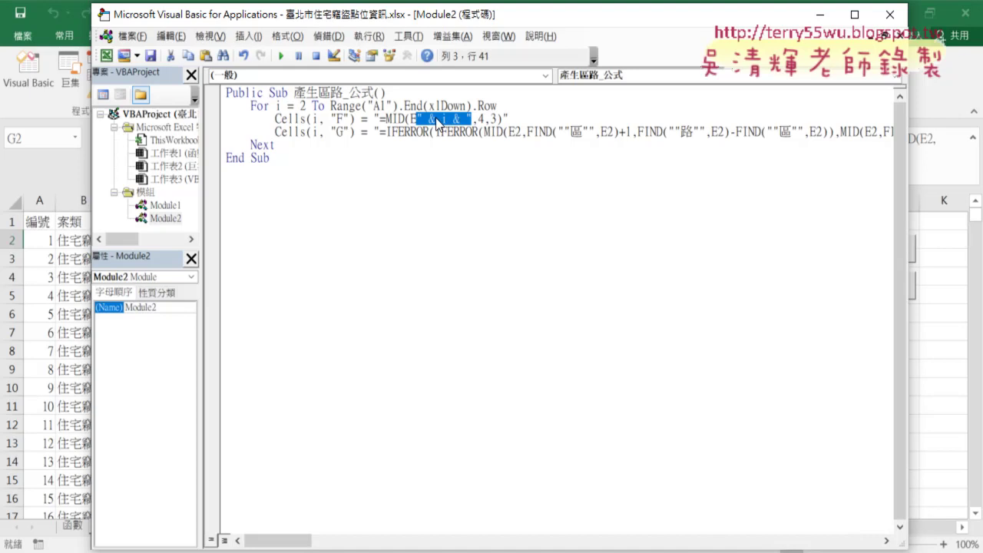
- Copy the " & i & " fragment and paste it over the first three E2 references
{"action": "right_click", "coordinate": [439, 123]}
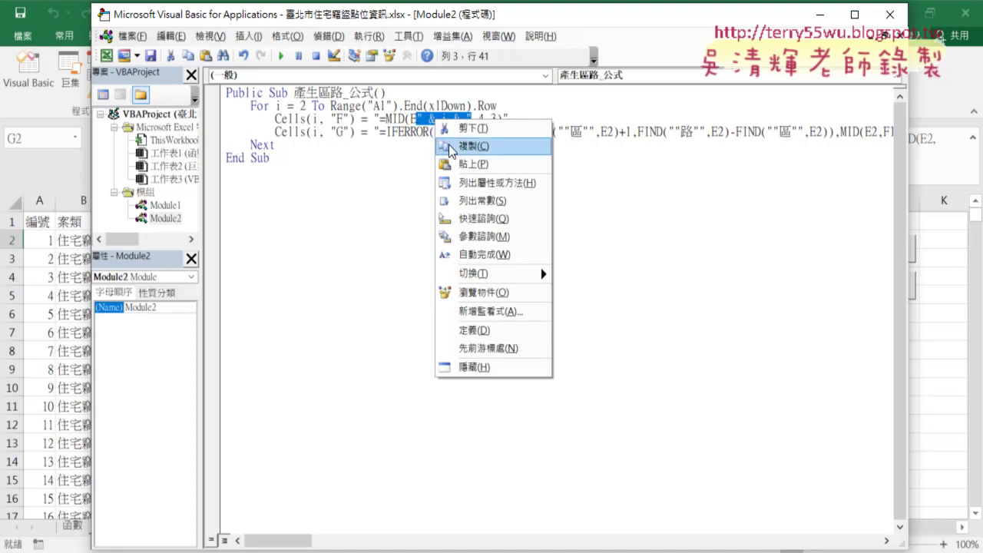
{"action": "left_click", "coordinate": [470, 147]}
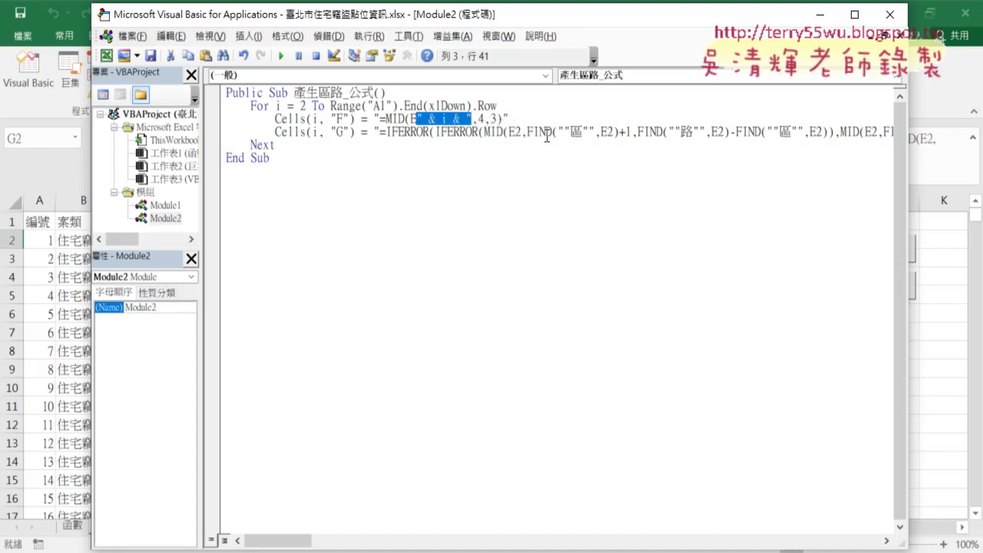
{"action": "left_click_drag", "start_coordinate": [512, 132], "coordinate": [522, 131]}
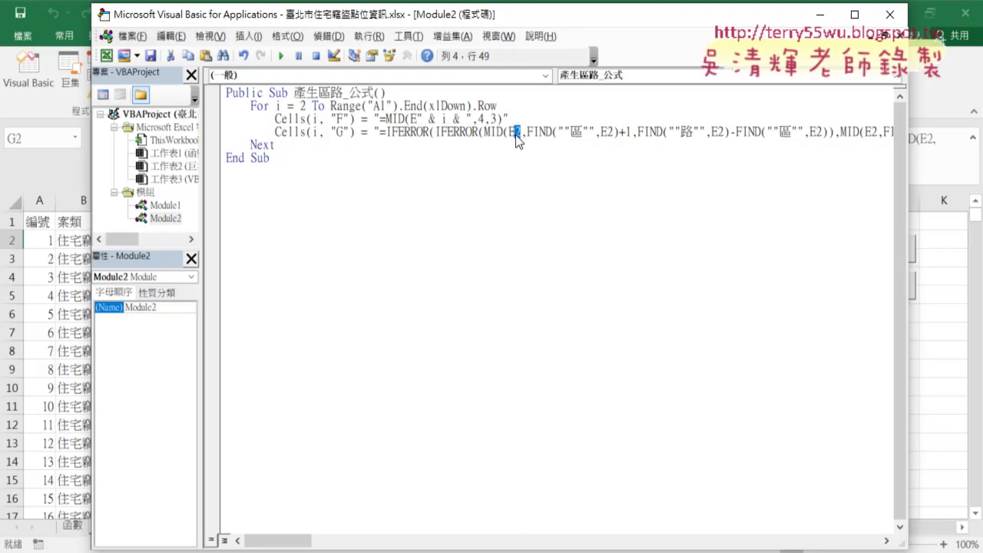
{"action": "right_click", "coordinate": [516, 132]}
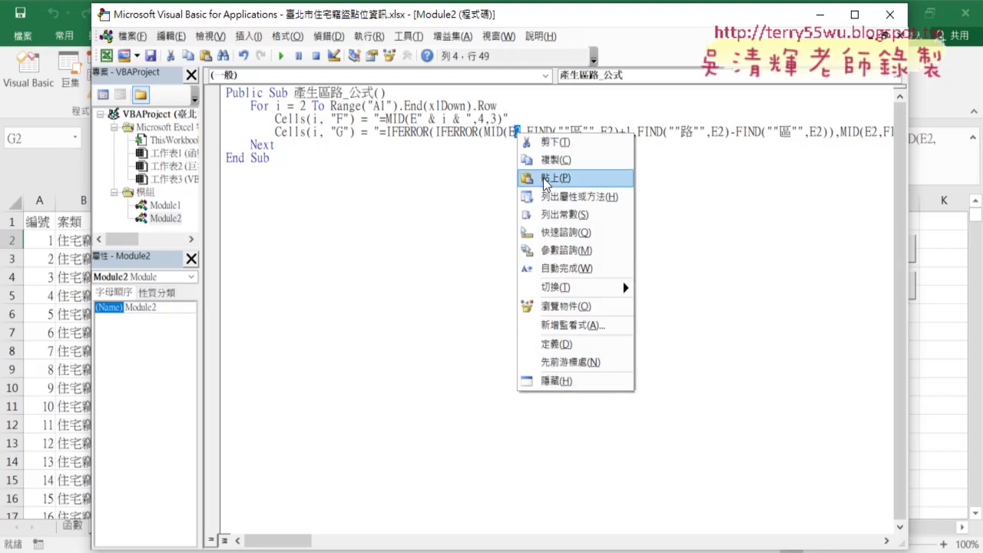
{"action": "left_click", "coordinate": [544, 178]}
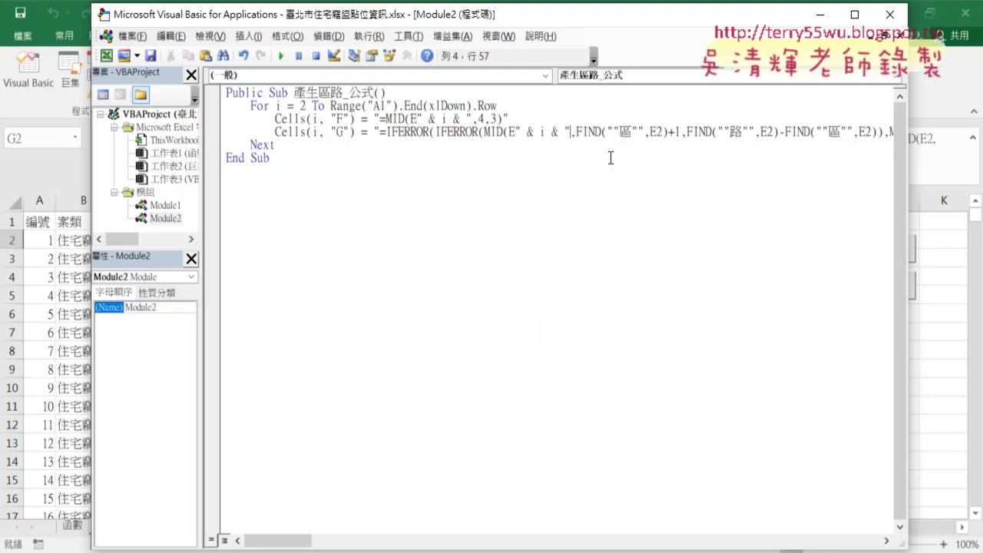
{"action": "left_click_drag", "start_coordinate": [649, 134], "coordinate": [659, 133]}
{"action": "right_click", "coordinate": [657, 132]}
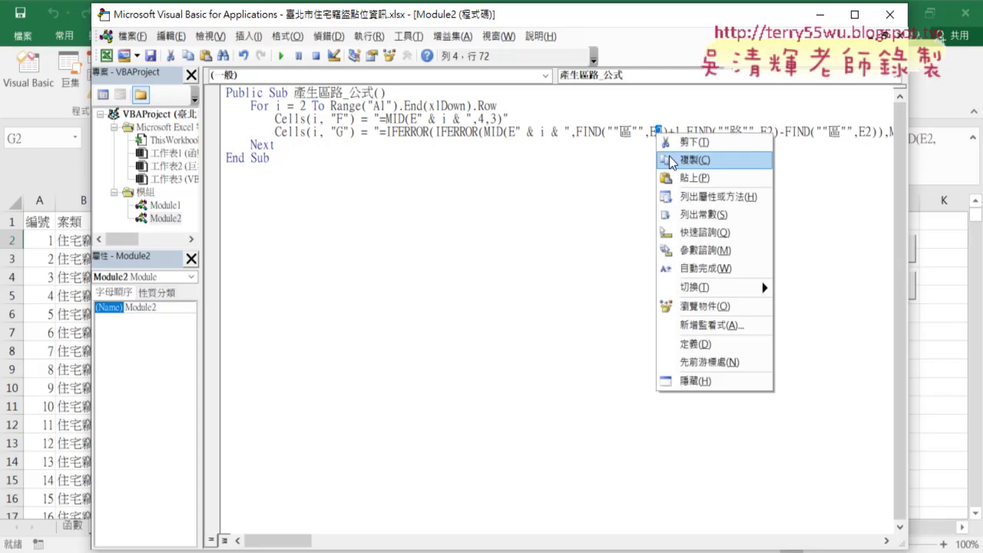
{"action": "left_click", "coordinate": [682, 177]}
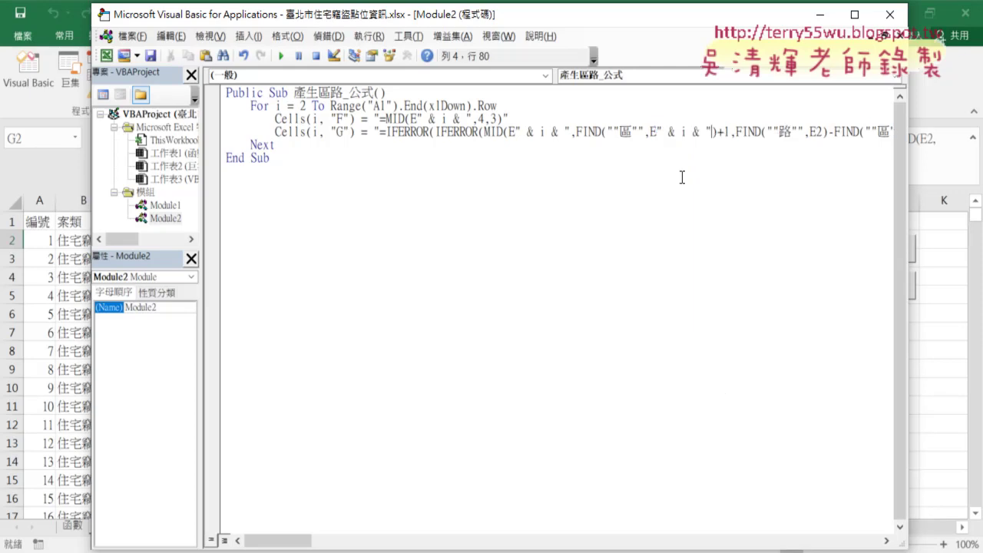
{"action": "double_click", "coordinate": [820, 132]}
{"action": "right_click", "coordinate": [820, 136]}
{"action": "left_click", "coordinate": [851, 173]}
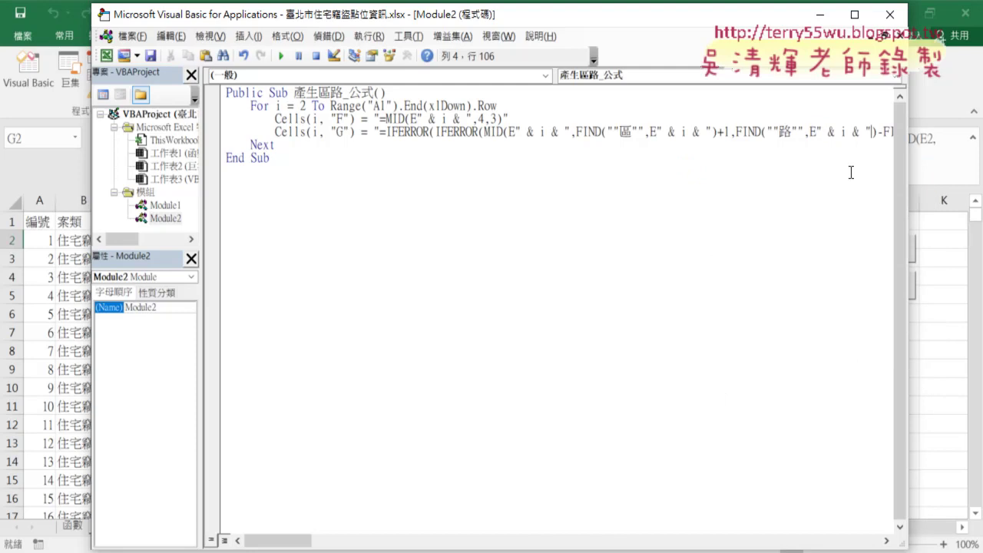
- Replace the E2 in the third FIND, the second MID and the following FIND
{"action": "left_click_drag", "start_coordinate": [298, 540], "coordinate": [340, 542]}
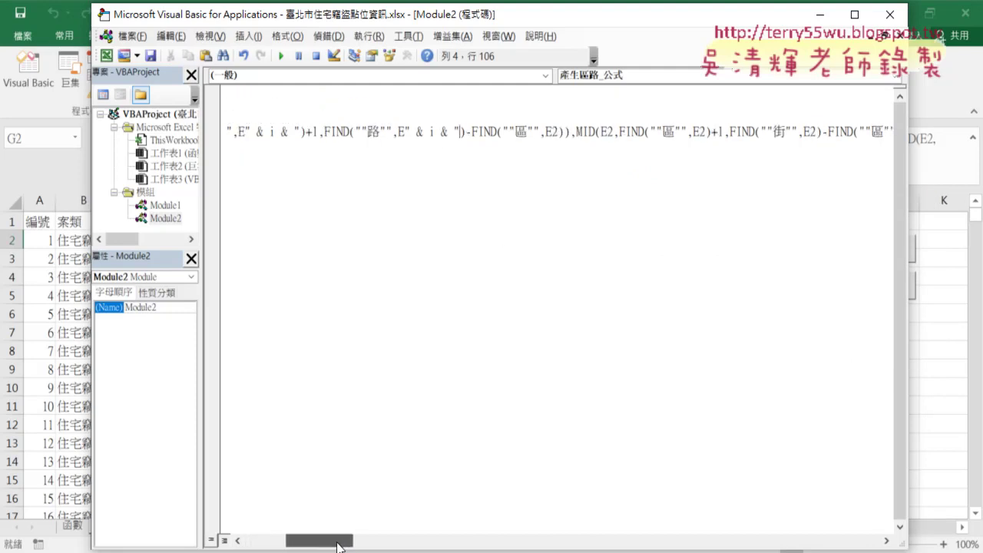
{"action": "double_click", "coordinate": [554, 131]}
{"action": "right_click", "coordinate": [556, 132]}
{"action": "left_click", "coordinate": [582, 177]}
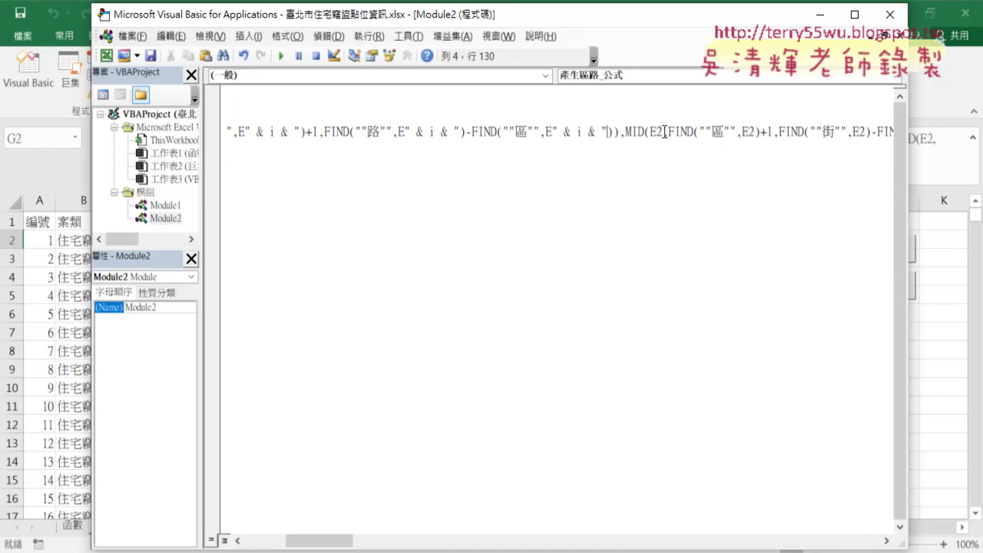
{"action": "double_click", "coordinate": [656, 132]}
{"action": "right_click", "coordinate": [657, 132]}
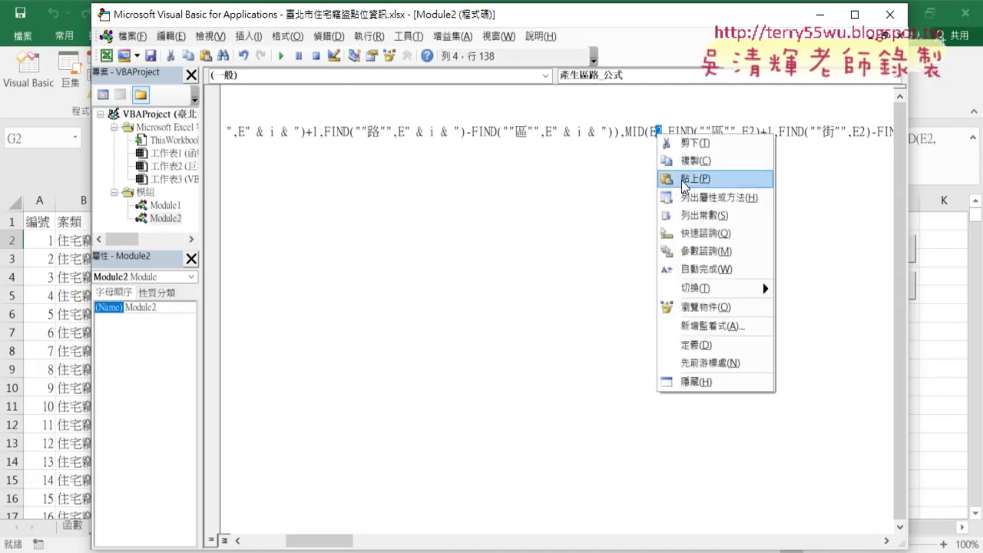
{"action": "left_click", "coordinate": [682, 179]}
{"action": "double_click", "coordinate": [802, 131]}
{"action": "right_click", "coordinate": [802, 132]}
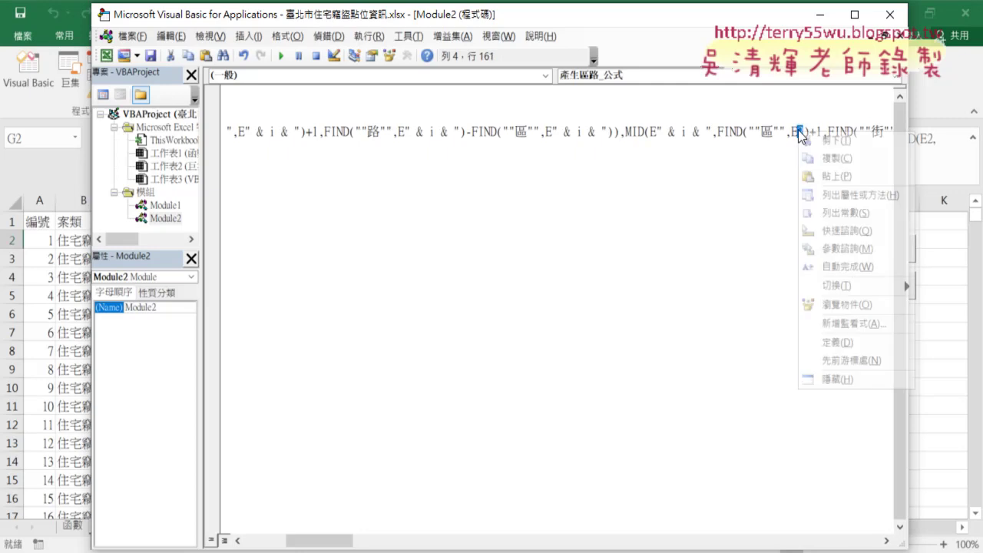
{"action": "left_click", "coordinate": [830, 176]}
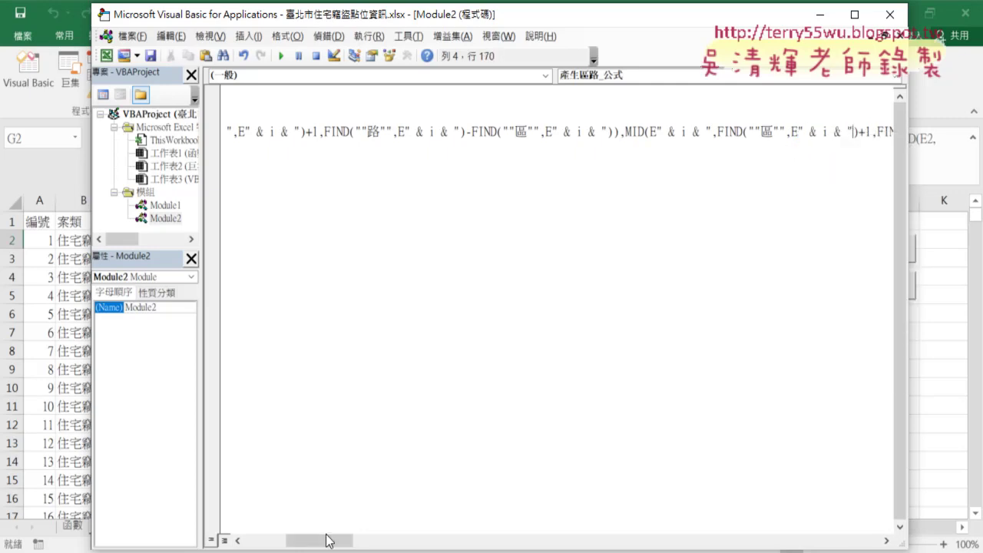
- Replace the E2 in the 街 FIND, the next reference and the first MID
{"action": "left_click_drag", "start_coordinate": [326, 539], "coordinate": [346, 546]}
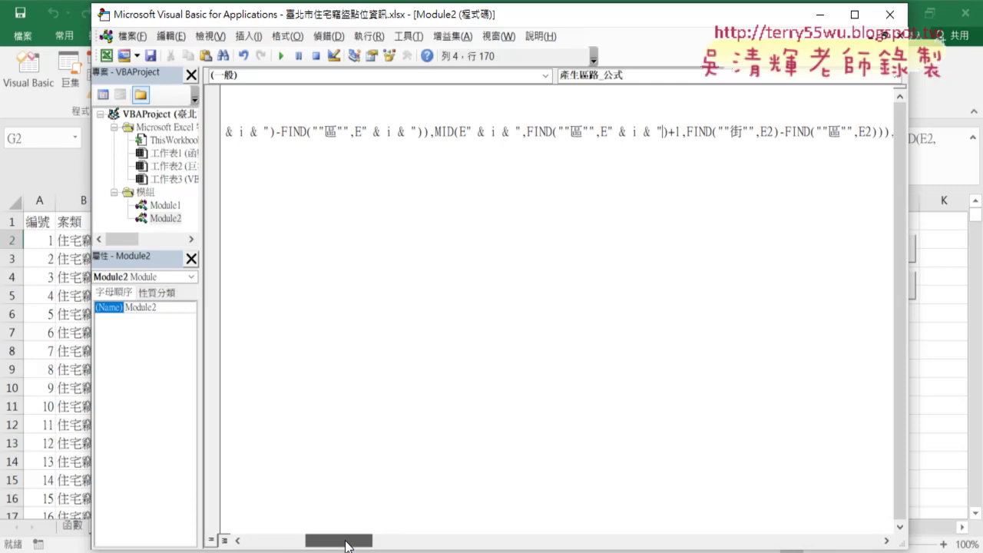
{"action": "double_click", "coordinate": [768, 131]}
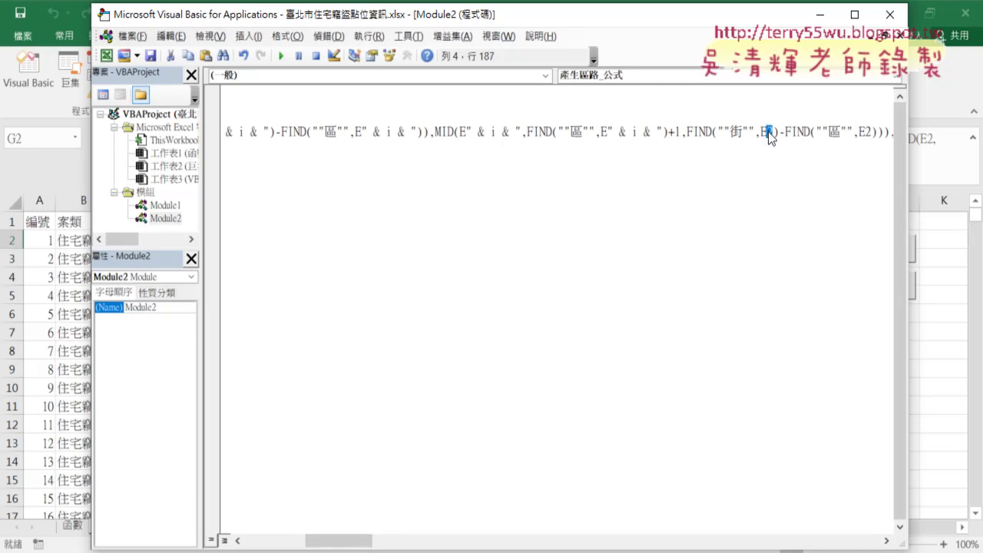
{"action": "right_click", "coordinate": [768, 132]}
{"action": "left_click", "coordinate": [814, 176]}
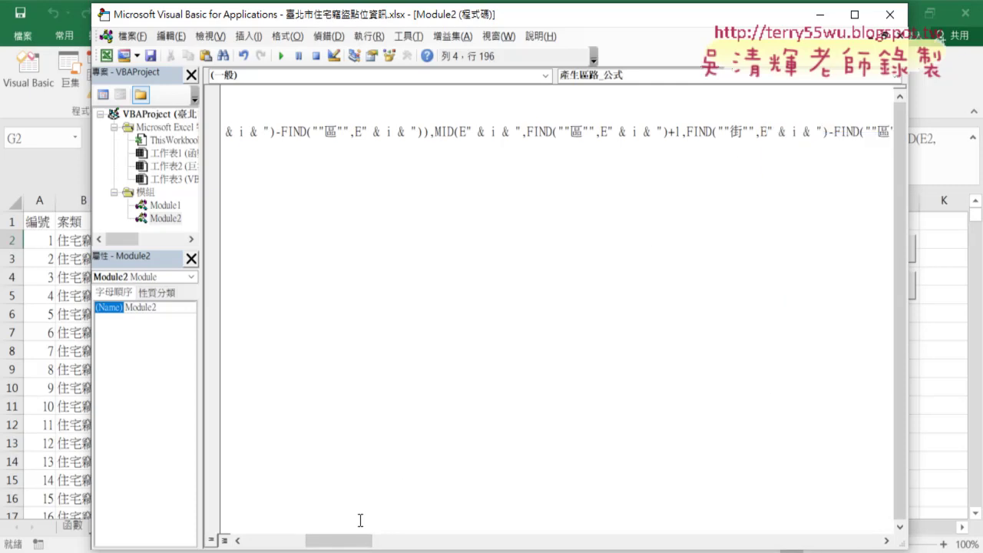
{"action": "left_click_drag", "start_coordinate": [347, 540], "coordinate": [376, 540]}
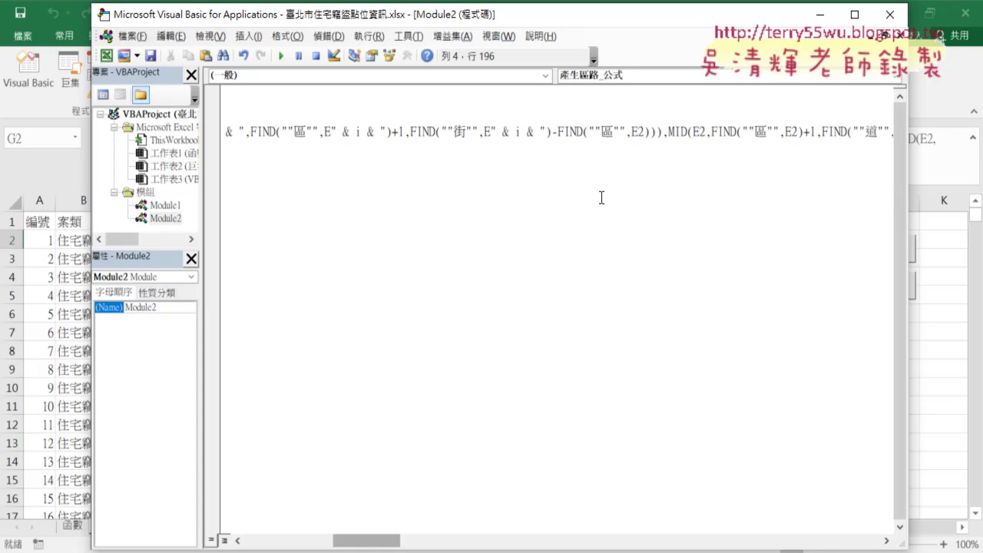
{"action": "left_click", "coordinate": [644, 131]}
{"action": "double_click", "coordinate": [644, 131]}
{"action": "right_click", "coordinate": [643, 131]}
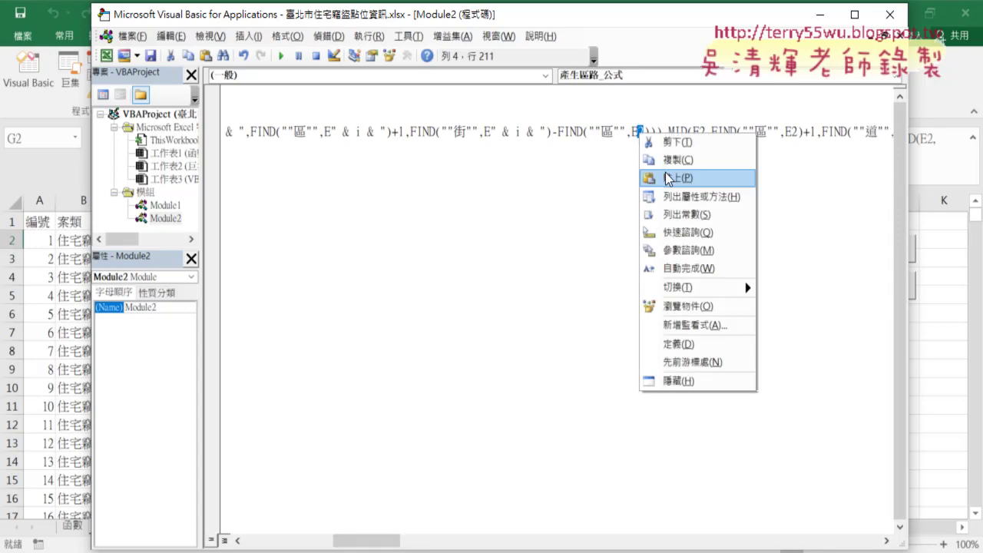
{"action": "left_click", "coordinate": [676, 174]}
{"action": "left_click_drag", "start_coordinate": [353, 547], "coordinate": [380, 546]}
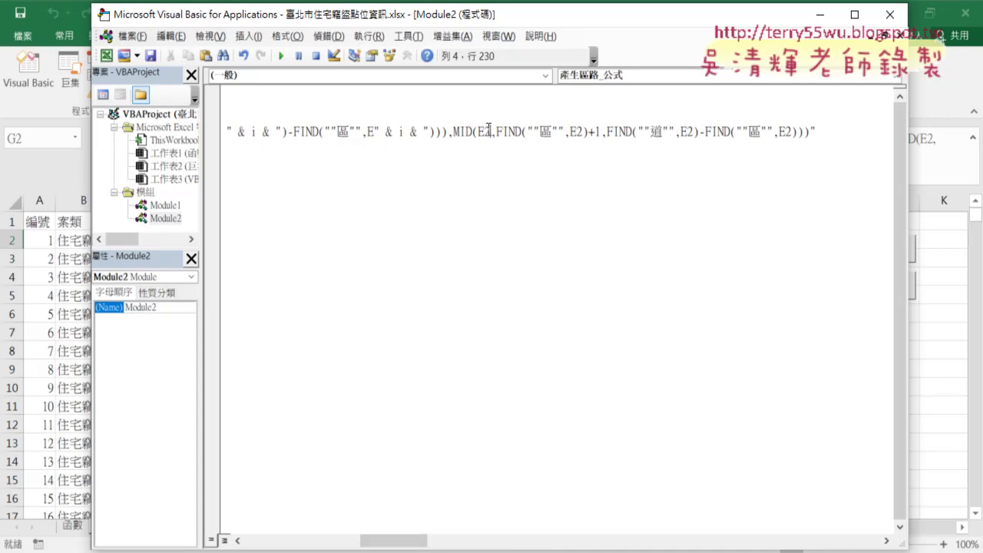
{"action": "double_click", "coordinate": [488, 132]}
{"action": "right_click", "coordinate": [488, 131]}
{"action": "left_click", "coordinate": [520, 175]}
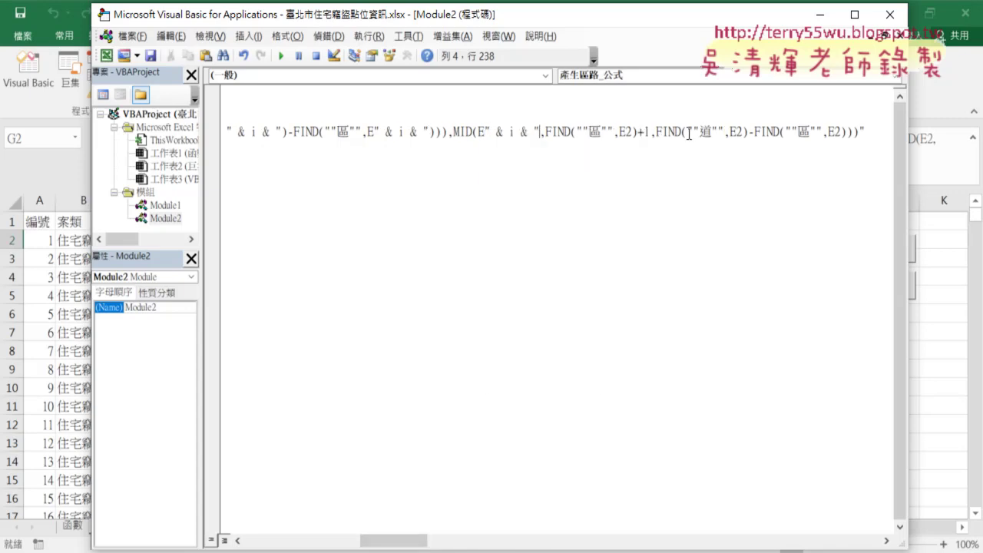
- Replace the remaining E2s in the 區 and 道 FINDs and the final reference
{"action": "double_click", "coordinate": [626, 131]}
{"action": "right_click", "coordinate": [626, 131]}
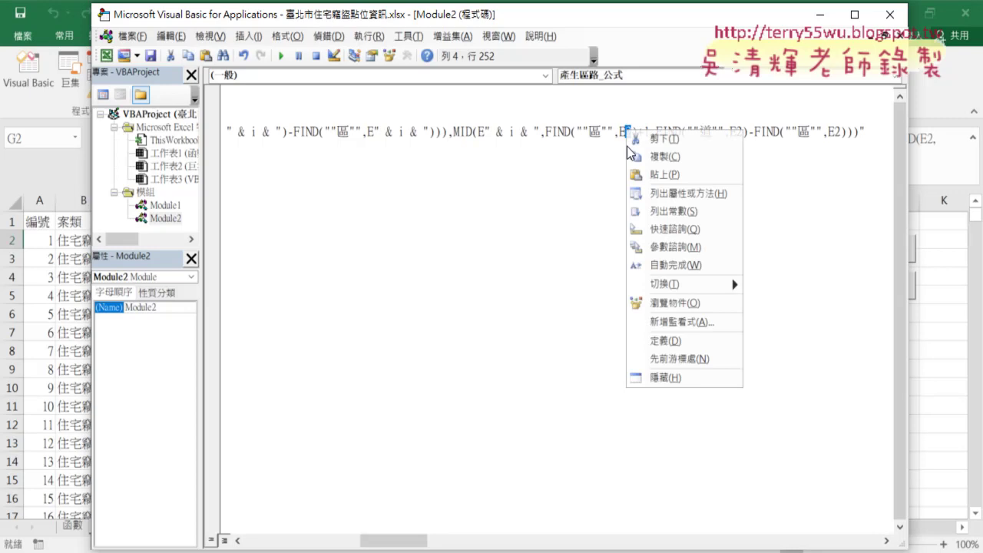
{"action": "left_click", "coordinate": [659, 175]}
{"action": "double_click", "coordinate": [789, 131]}
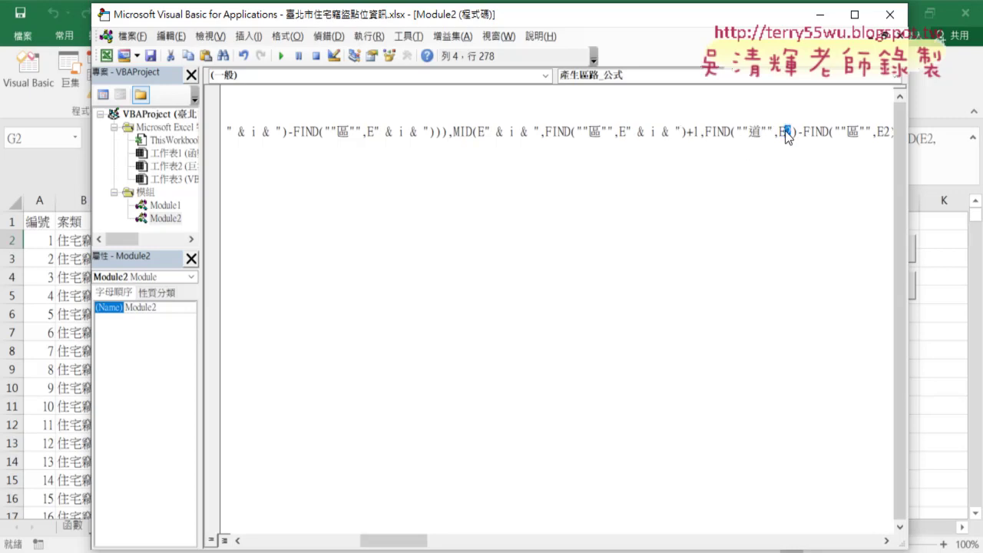
{"action": "right_click", "coordinate": [785, 132]}
{"action": "left_click", "coordinate": [817, 175]}
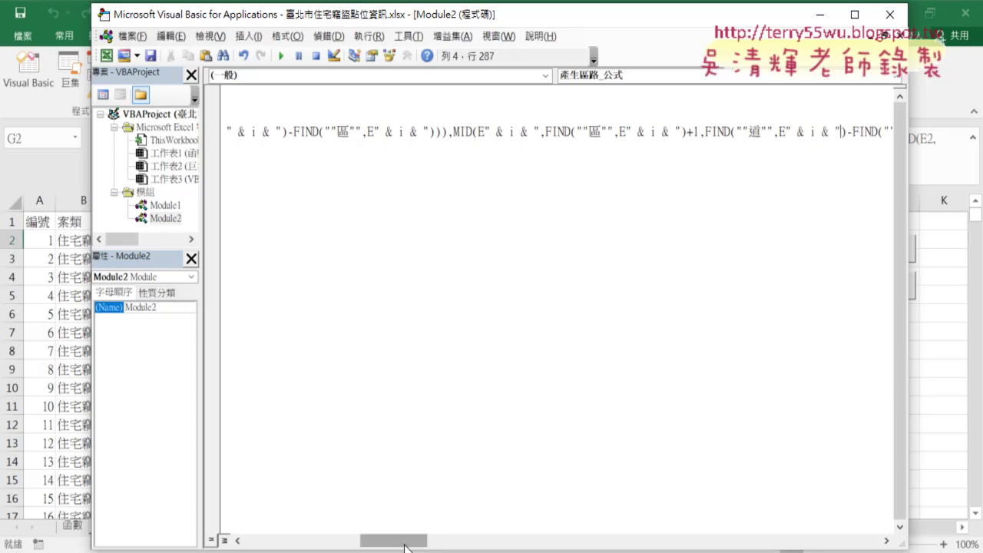
{"action": "left_click_drag", "start_coordinate": [405, 546], "coordinate": [422, 546]}
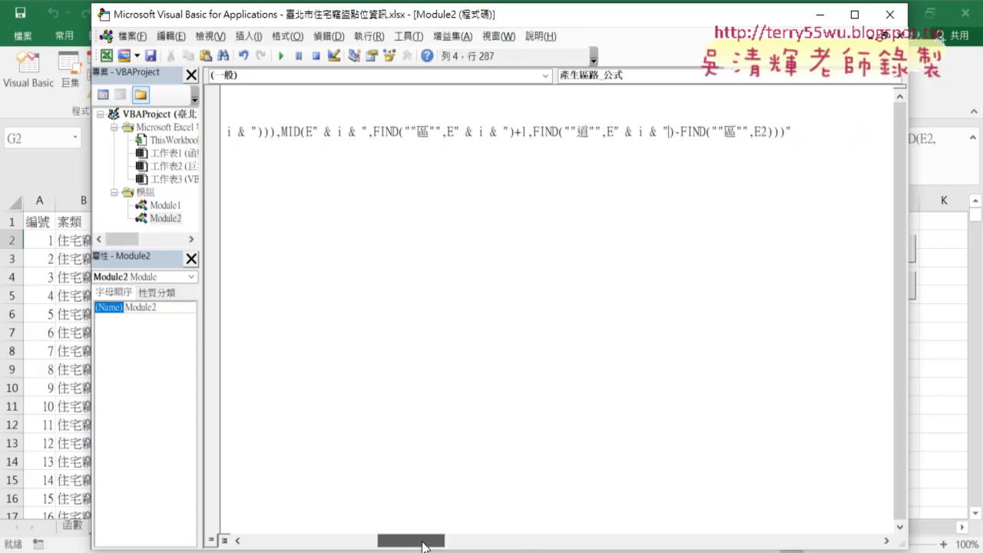
{"action": "double_click", "coordinate": [768, 132]}
{"action": "right_click", "coordinate": [764, 135]}
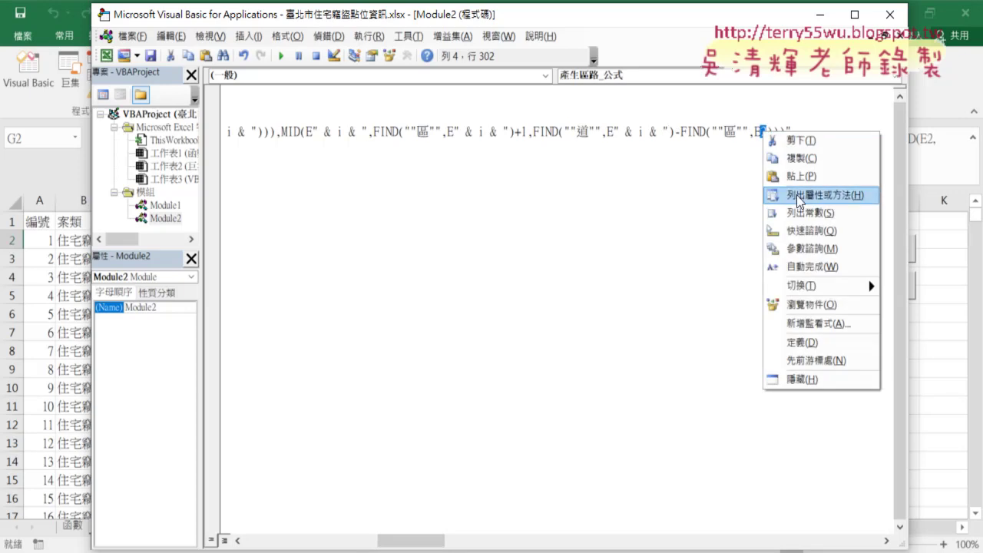
{"action": "left_click", "coordinate": [798, 175]}
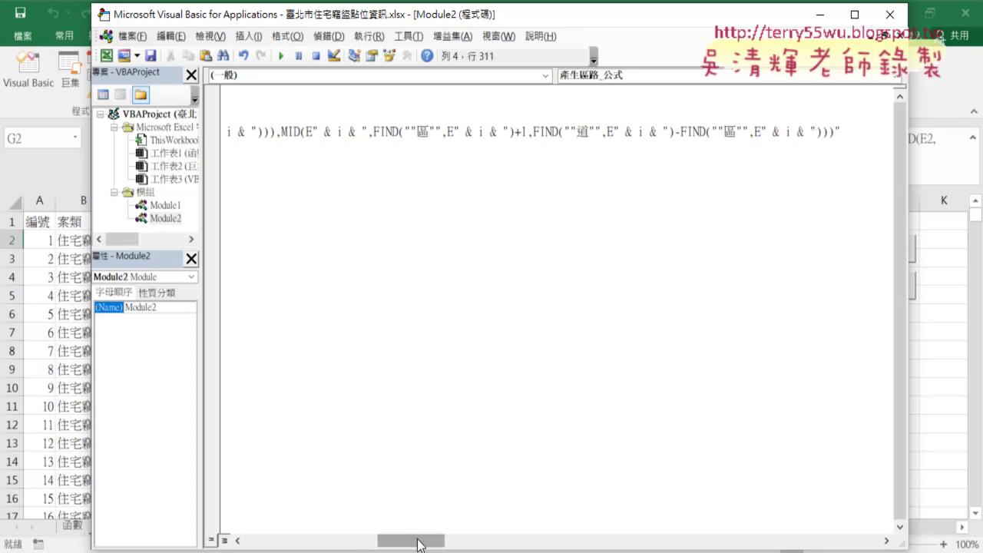
{"action": "left_click_drag", "start_coordinate": [415, 541], "coordinate": [264, 534]}
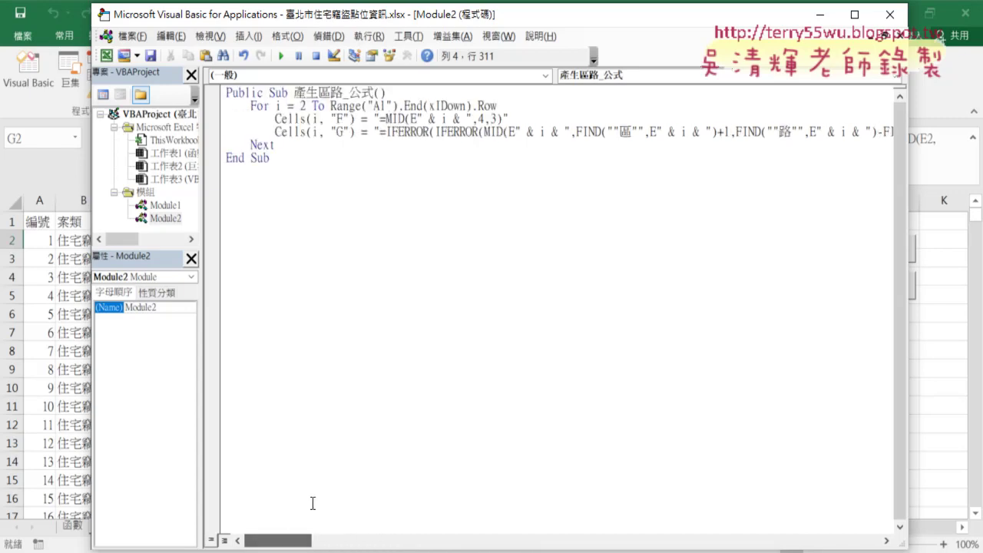
- Empty columns F and G with the 清除 button on the VBA sheet
{"action": "left_click_drag", "start_coordinate": [906, 256], "coordinate": [547, 256]}
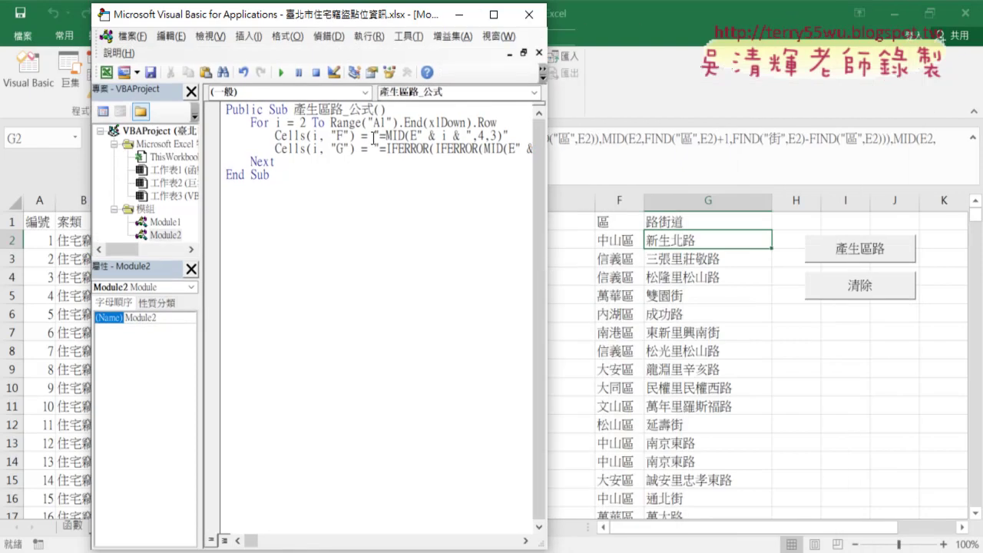
{"action": "left_click", "coordinate": [852, 292]}
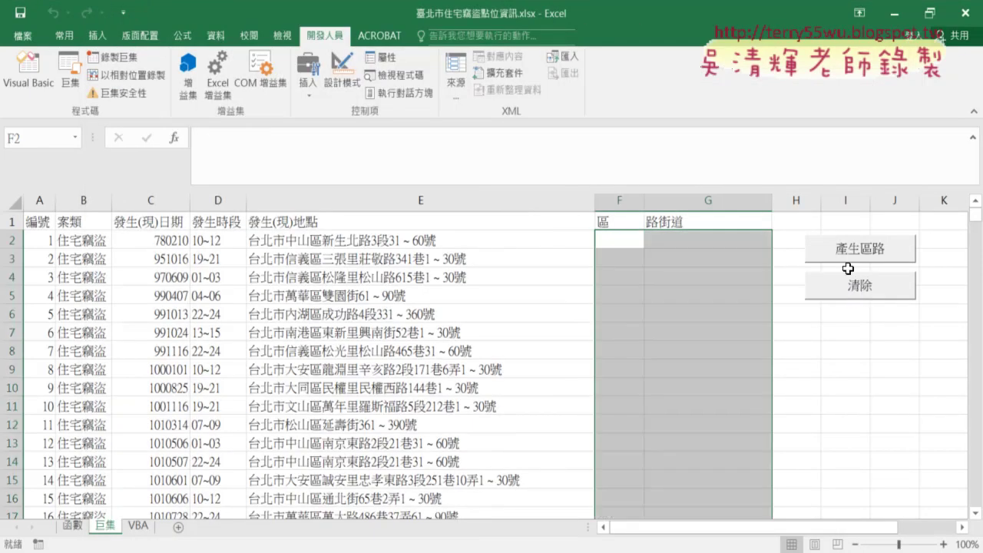
{"action": "right_click", "coordinate": [850, 252]}
{"action": "left_click", "coordinate": [882, 376]}
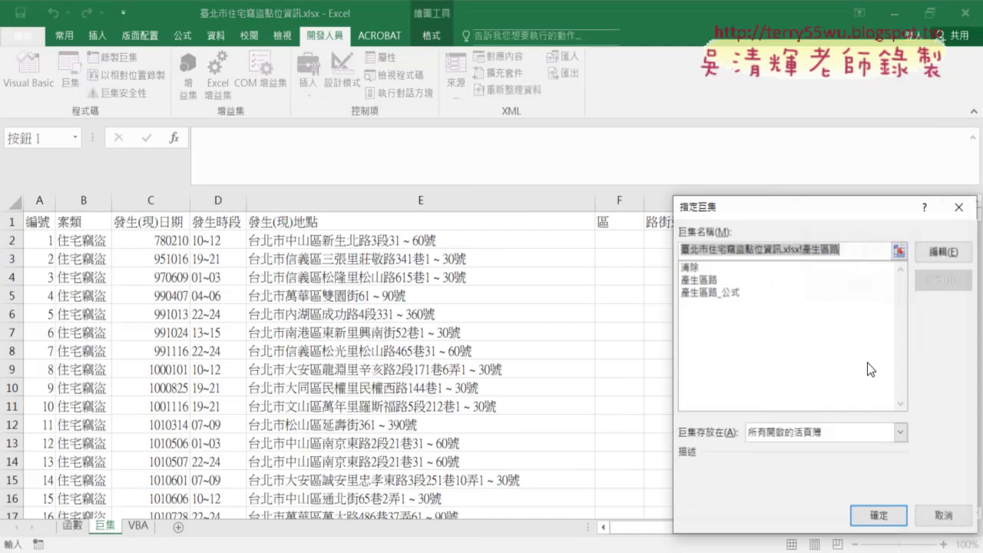
{"action": "left_click", "coordinate": [958, 207]}
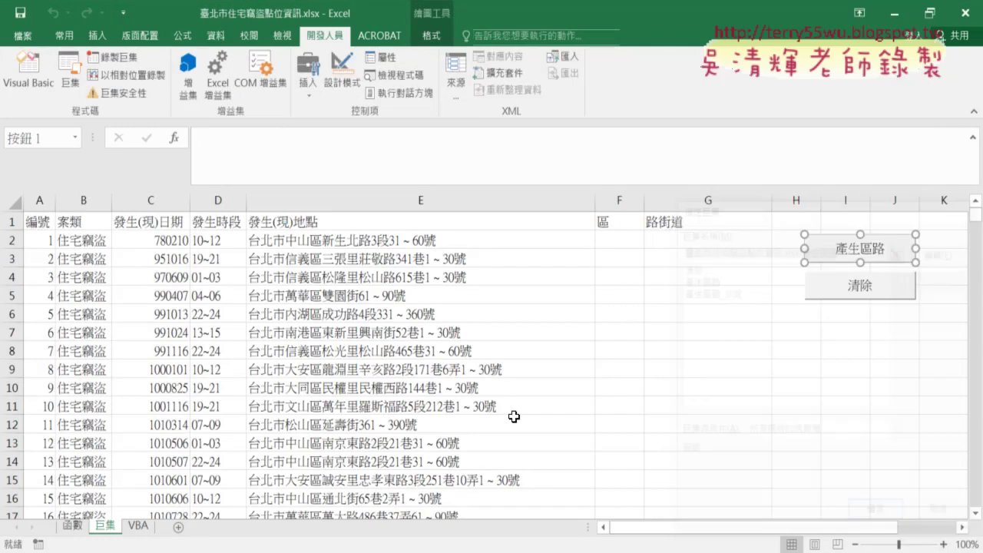
{"action": "left_click", "coordinate": [139, 526]}
- Assign 產生區路_公式 to the sheet button and paste 產生區路_公式 as its caption
{"action": "right_click", "coordinate": [844, 255]}
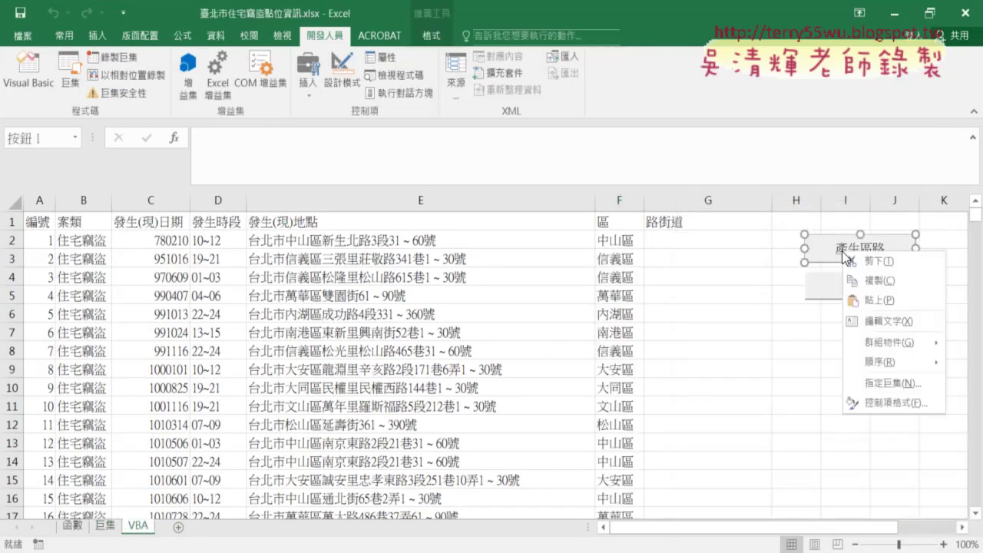
{"action": "left_click", "coordinate": [887, 382]}
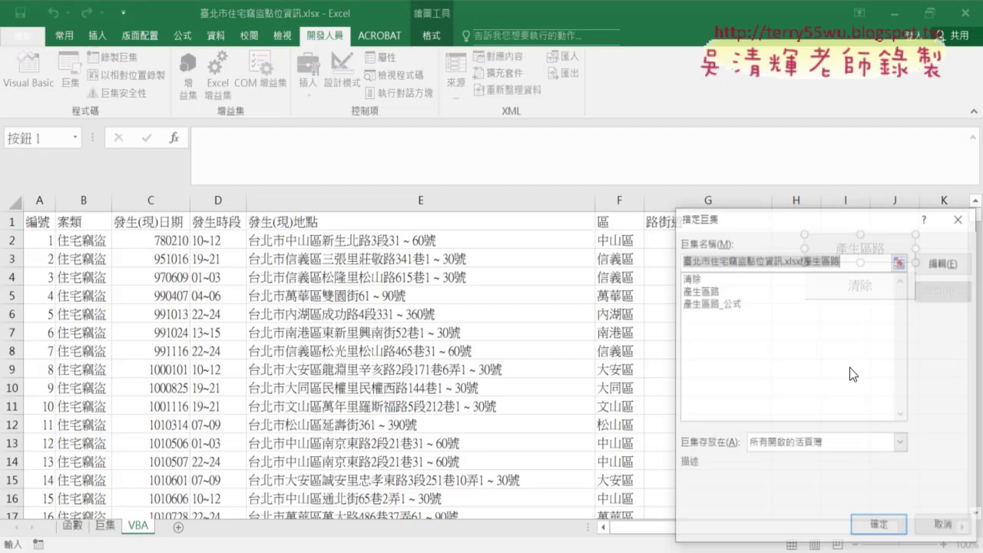
{"action": "left_click", "coordinate": [736, 299]}
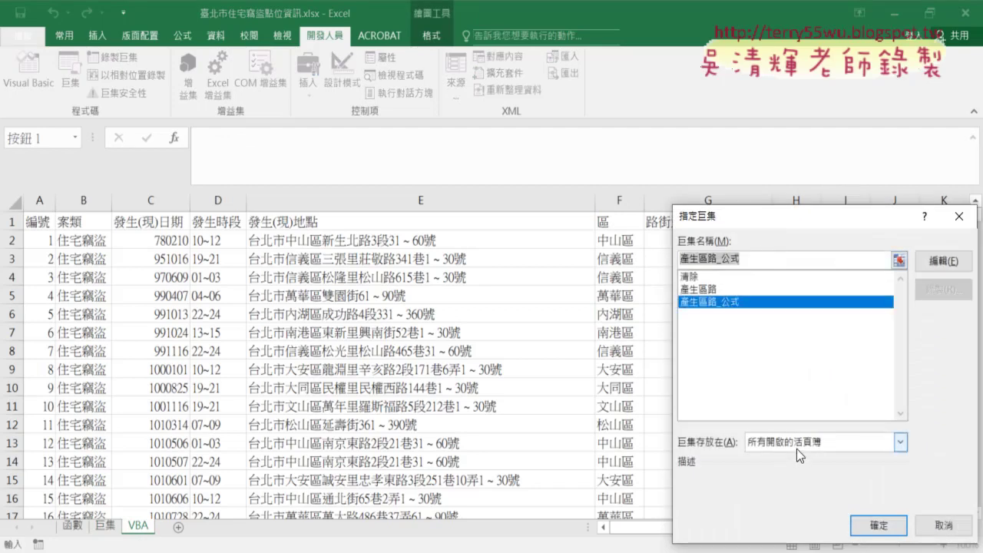
{"action": "left_click", "coordinate": [878, 525]}
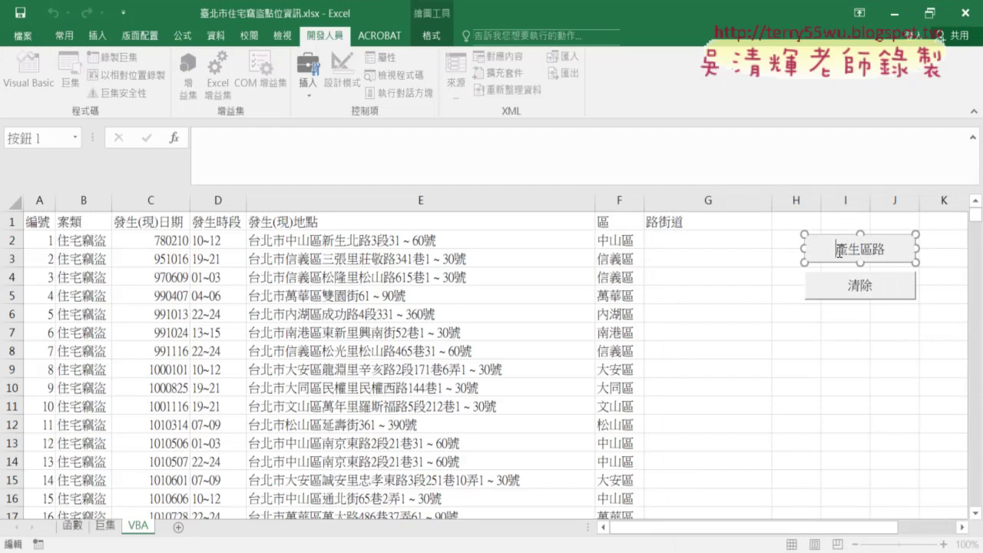
{"action": "key", "text": "BackSpace"}
{"action": "key", "text": "BackSpace"}
{"action": "key", "text": "BackSpace"}
{"action": "key", "text": "BackSpace"}
{"action": "type", "text": "產生區路_公式"}
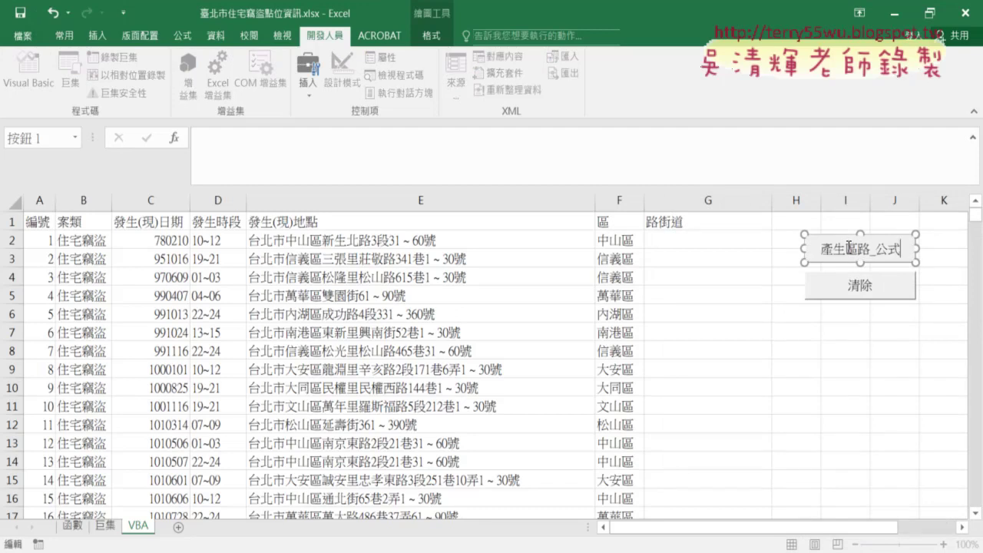
{"action": "left_click", "coordinate": [895, 342]}
- Clear column F, run 產生區路_公式, and inspect the per-row formula in G2
{"action": "left_click", "coordinate": [851, 300]}
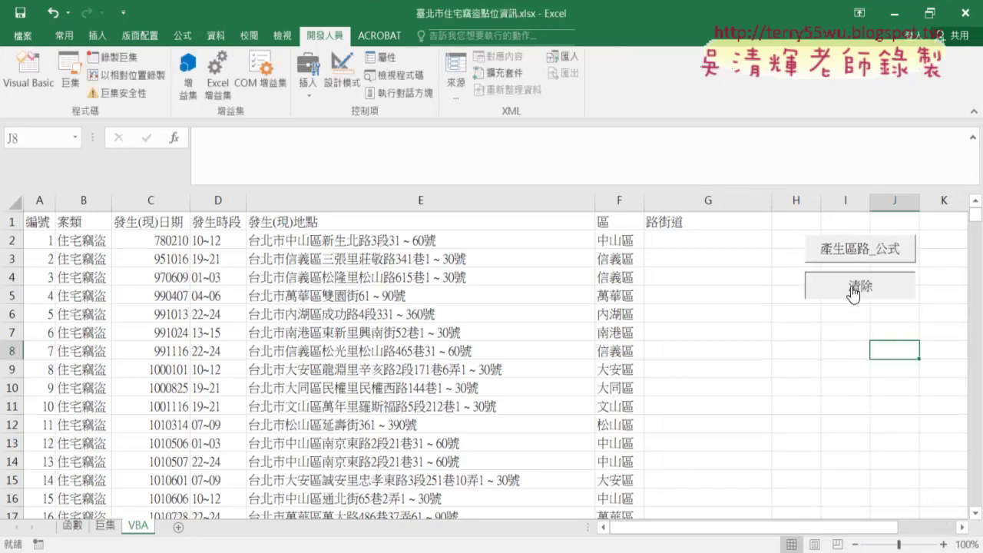
{"action": "left_click", "coordinate": [839, 348]}
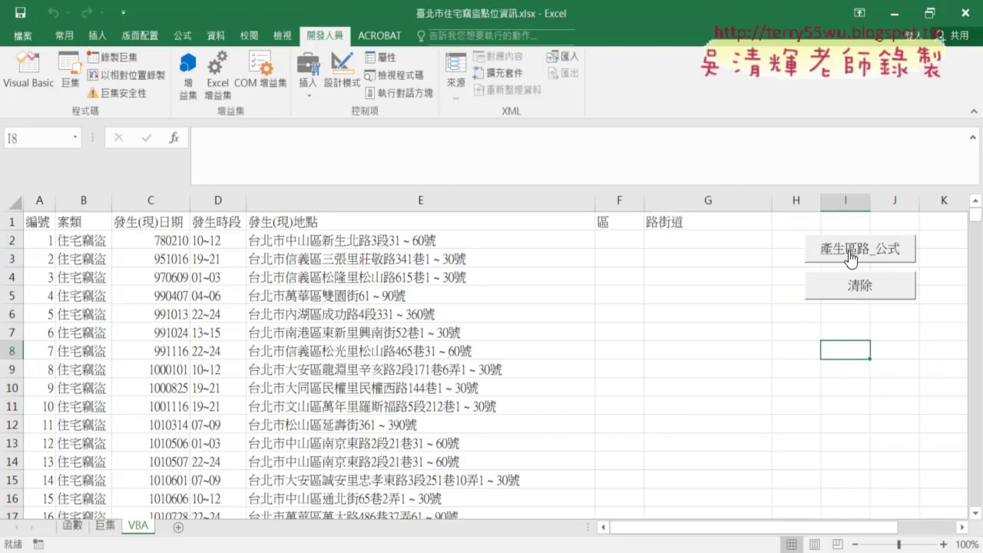
{"action": "left_click", "coordinate": [851, 257]}
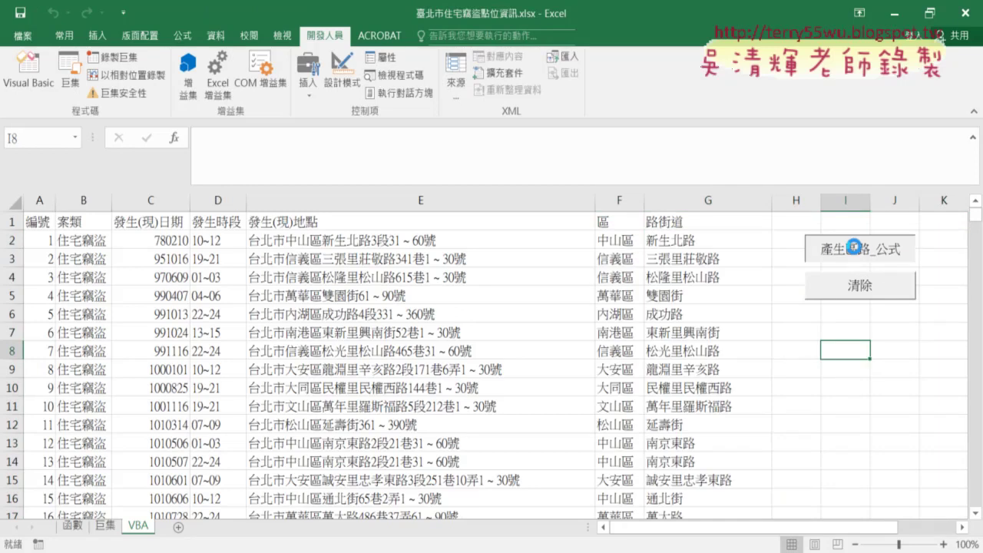
{"action": "left_click", "coordinate": [688, 242]}
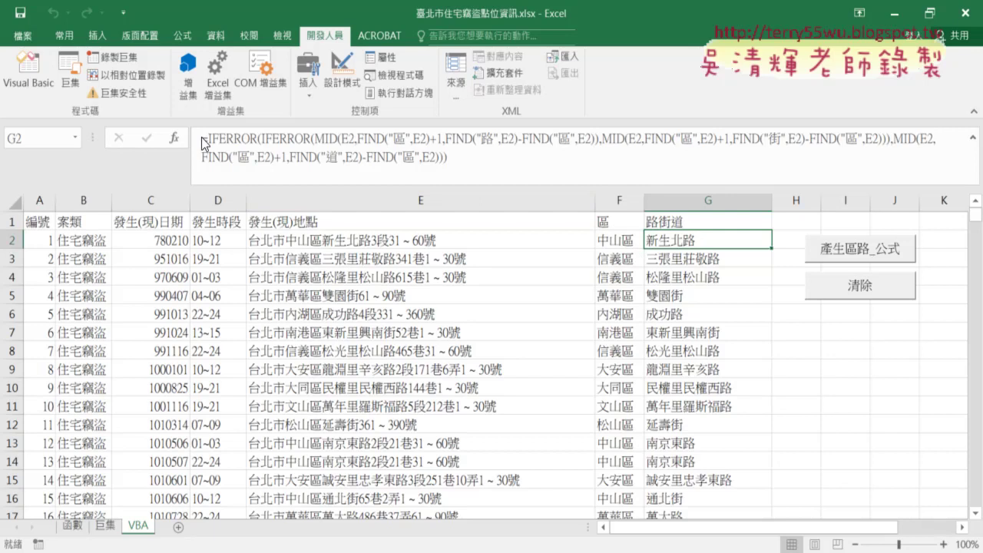
- Select and copy the entire Module2 code in the VBA editor
{"action": "left_click", "coordinate": [31, 80]}
{"action": "key", "text": "ctrl+a"}
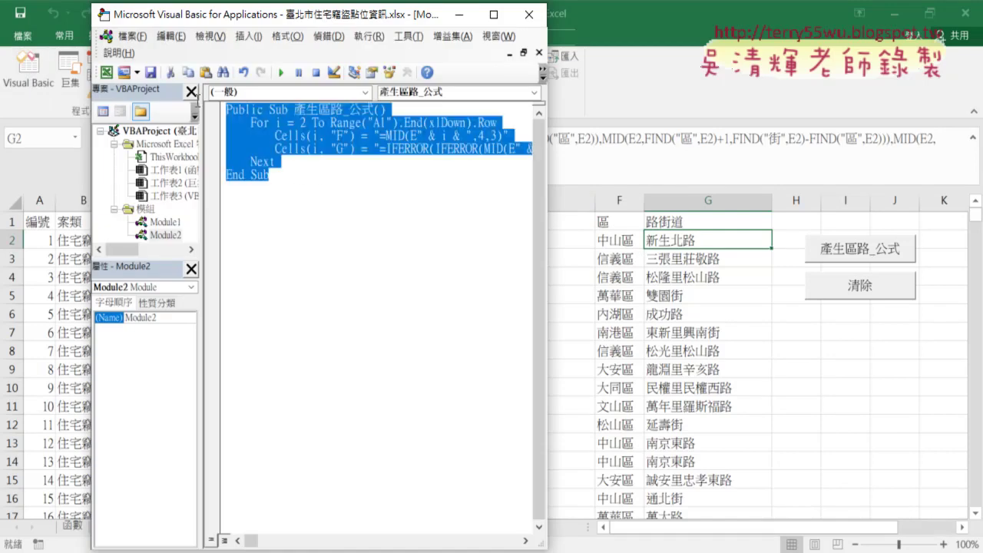
{"action": "right_click", "coordinate": [307, 138]}
{"action": "left_click", "coordinate": [338, 167]}
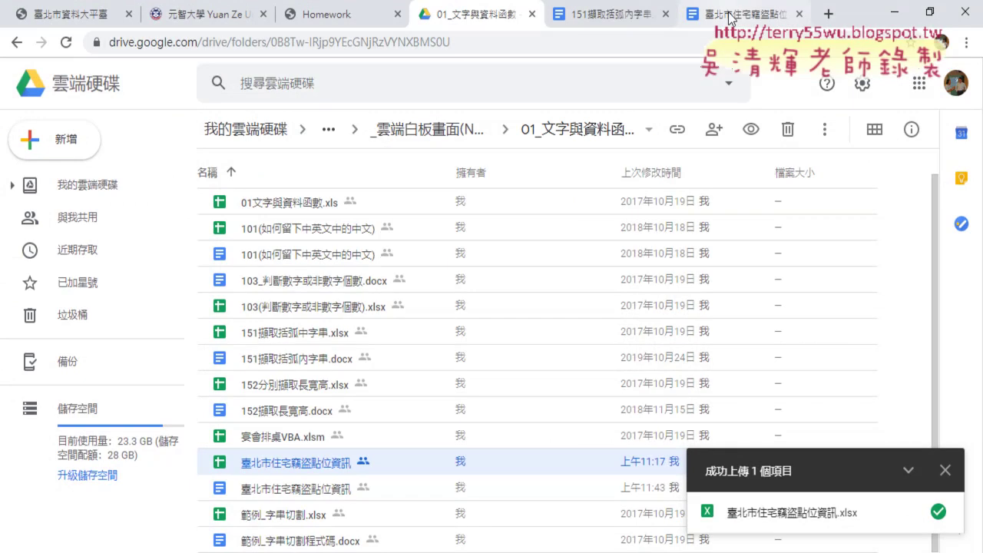
- Paste the Module2 code on the empty line below the VBA heading in Google Docs
{"action": "left_click", "coordinate": [741, 13]}
{"action": "scroll", "coordinate": [258, 384], "scroll_direction": "down", "scroll_amount": 5}
{"action": "scroll", "coordinate": [258, 384], "scroll_direction": "down", "scroll_amount": 3}
{"action": "left_click", "coordinate": [205, 326]}
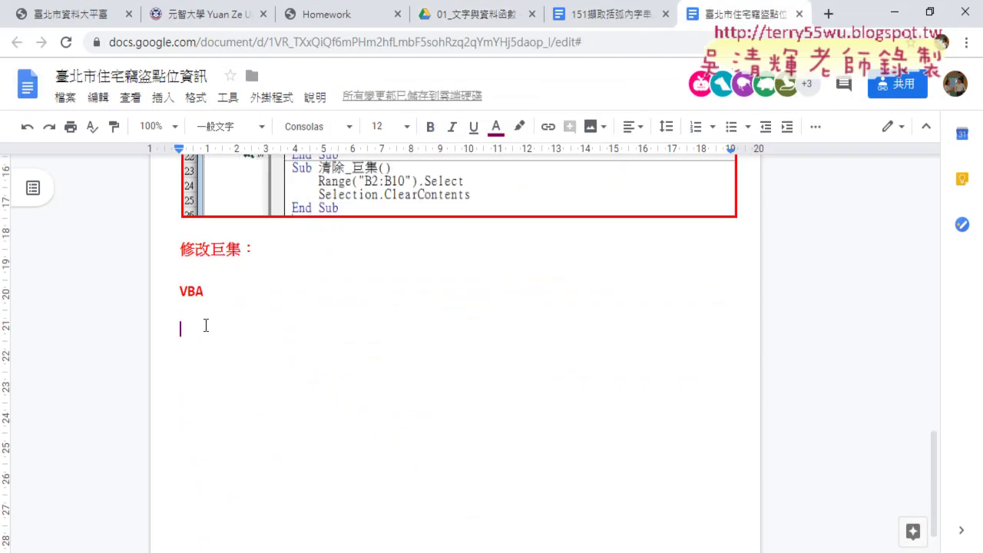
{"action": "key", "text": "ctrl+v"}
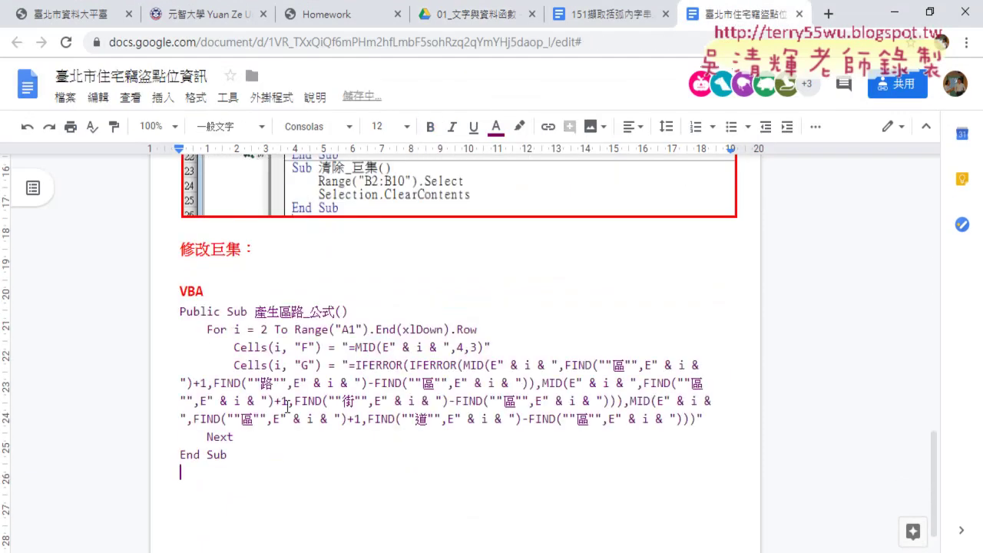
- Syntax-highlight the pasted code block with Code Pretty's Format Selection
{"action": "left_click_drag", "start_coordinate": [278, 463], "coordinate": [159, 311]}
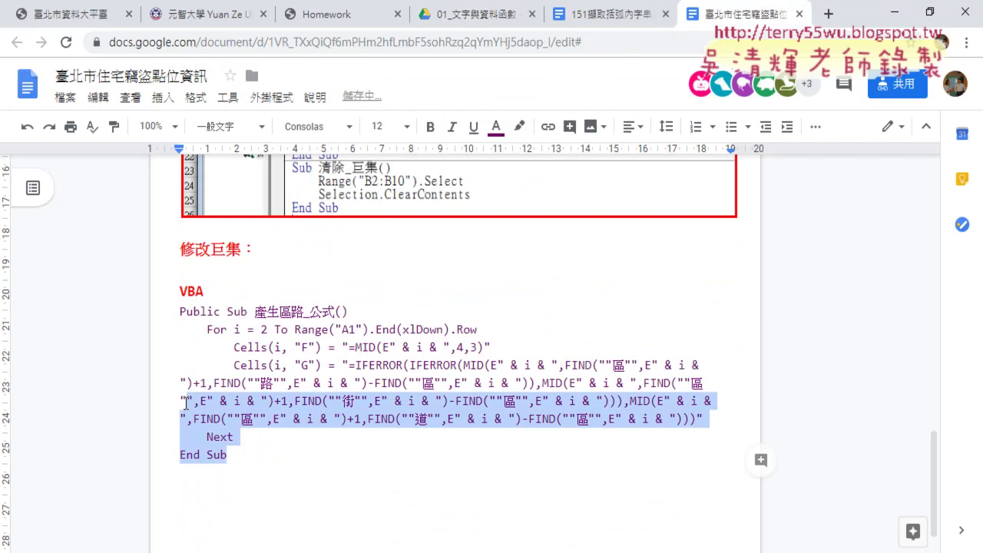
{"action": "left_click", "coordinate": [272, 97]}
{"action": "left_click", "coordinate": [464, 170]}
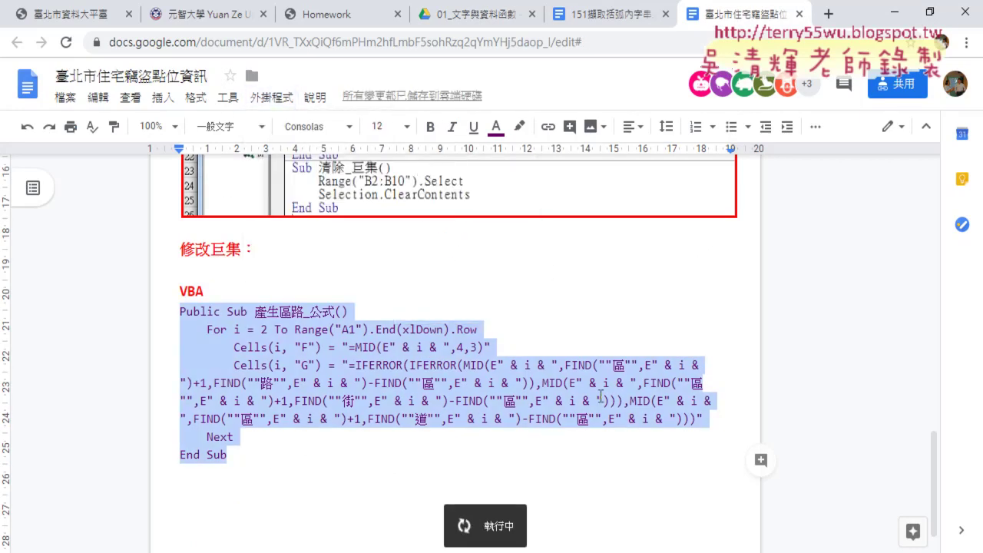
{"action": "left_click", "coordinate": [244, 250]}
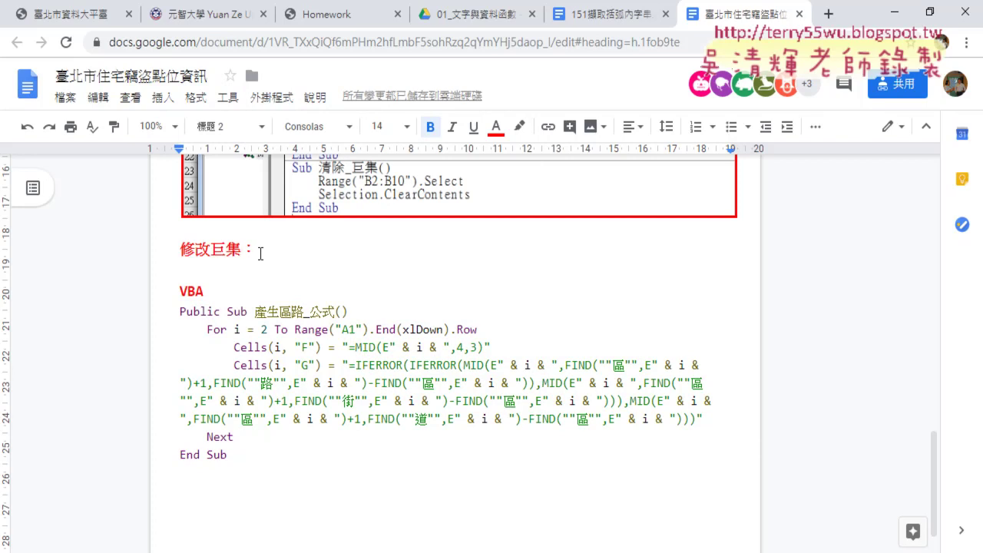